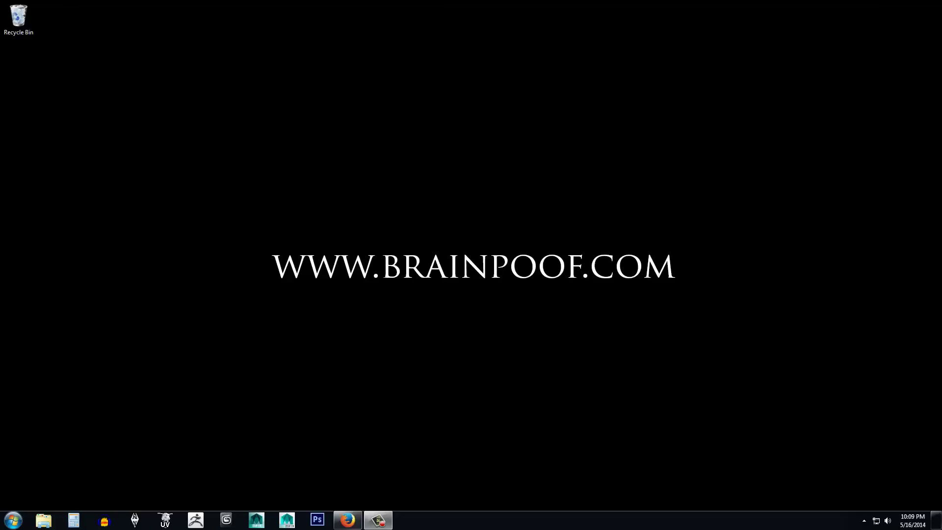
Step: Switch to Firefox to view Autodesk's education free software page, and minimise the browser
{"action": "left_click", "coordinate": [348, 518]}
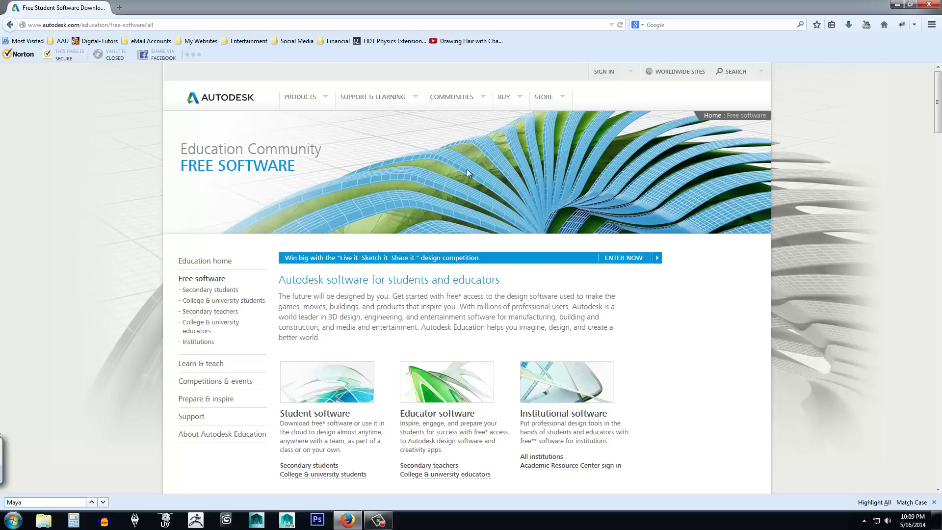
{"action": "left_click", "coordinate": [915, 9]}
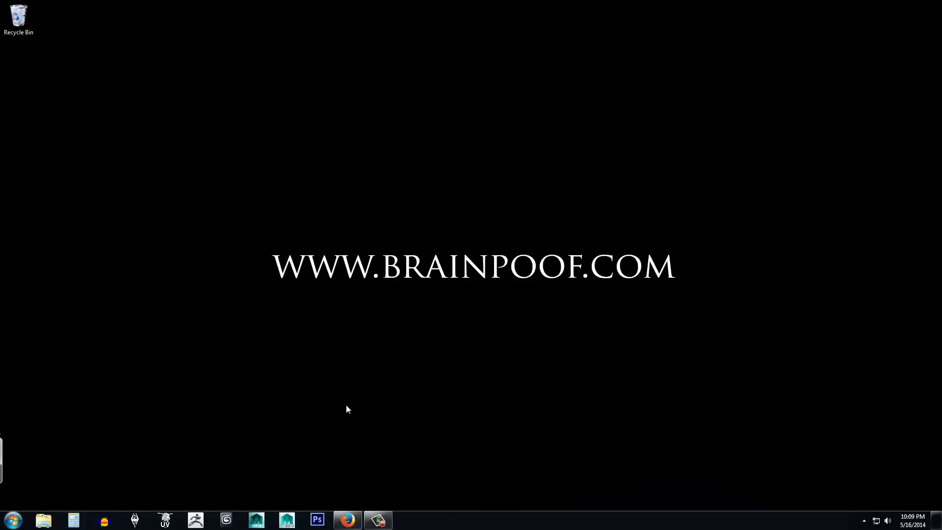
Step: Launch Maya 2015, minimise its Output Window and dismiss the What's New Highlight Settings dialog
{"action": "left_click", "coordinate": [286, 519]}
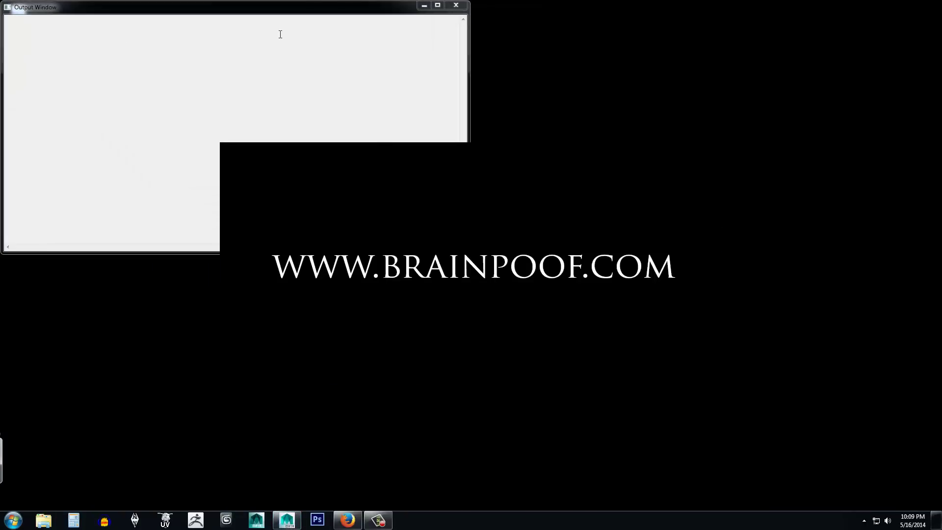
{"action": "left_click", "coordinate": [425, 7]}
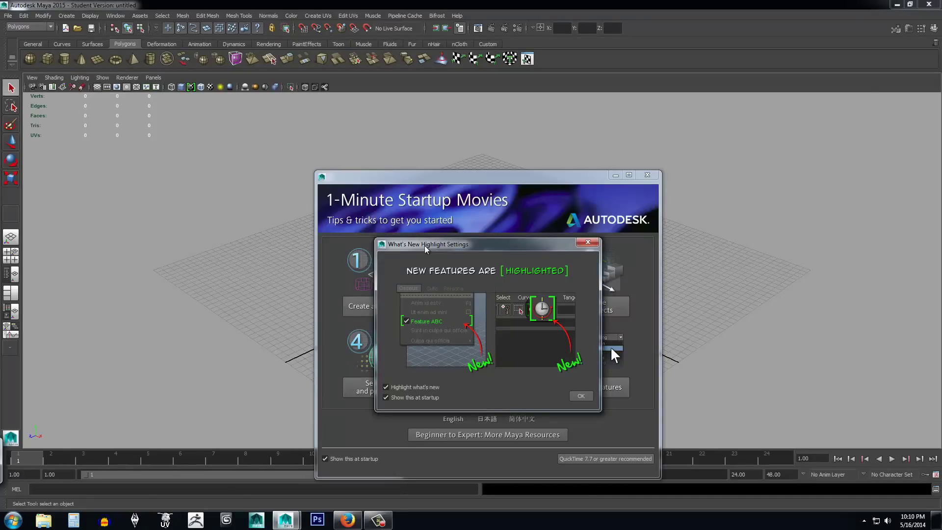
{"action": "left_click_drag", "start_coordinate": [426, 249], "coordinate": [417, 225]}
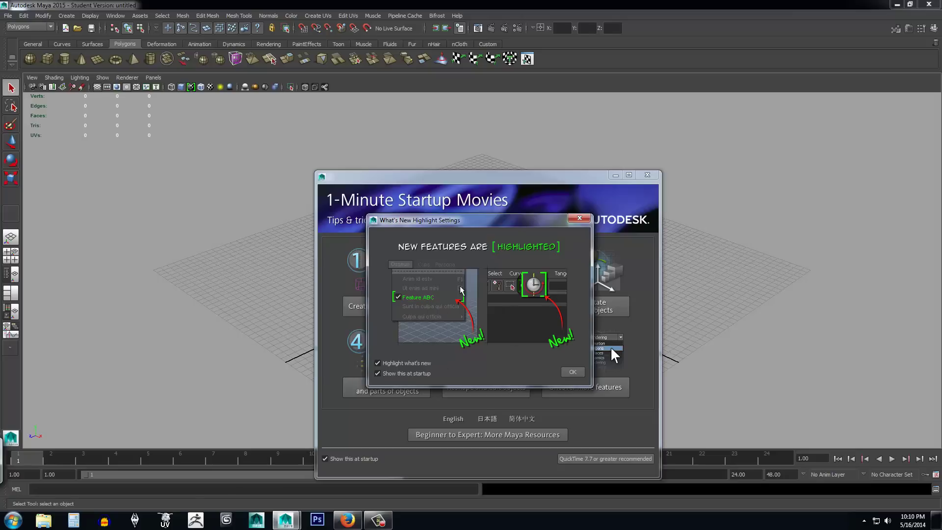
{"action": "left_click", "coordinate": [572, 372]}
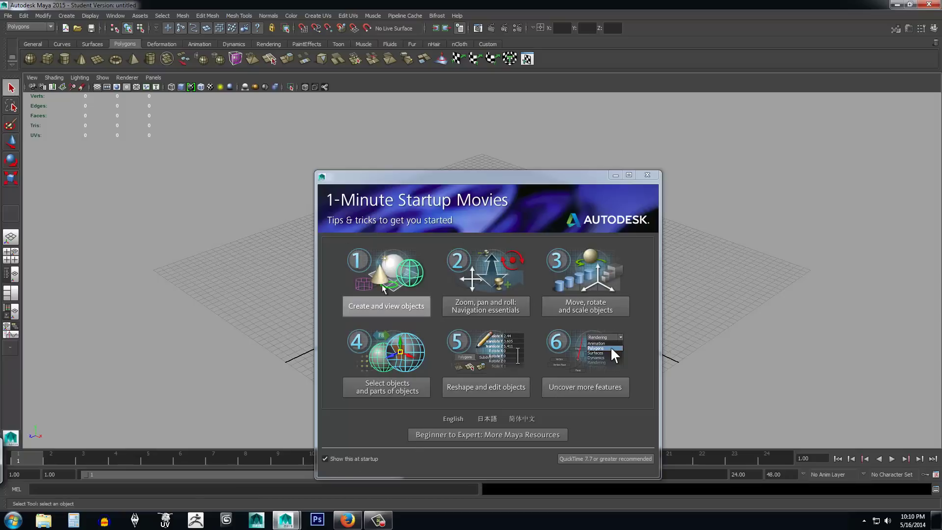
Step: Play the "Create and view objects" startup movie and close the 1-Minute Startup Movies window
{"action": "left_click", "coordinate": [387, 306]}
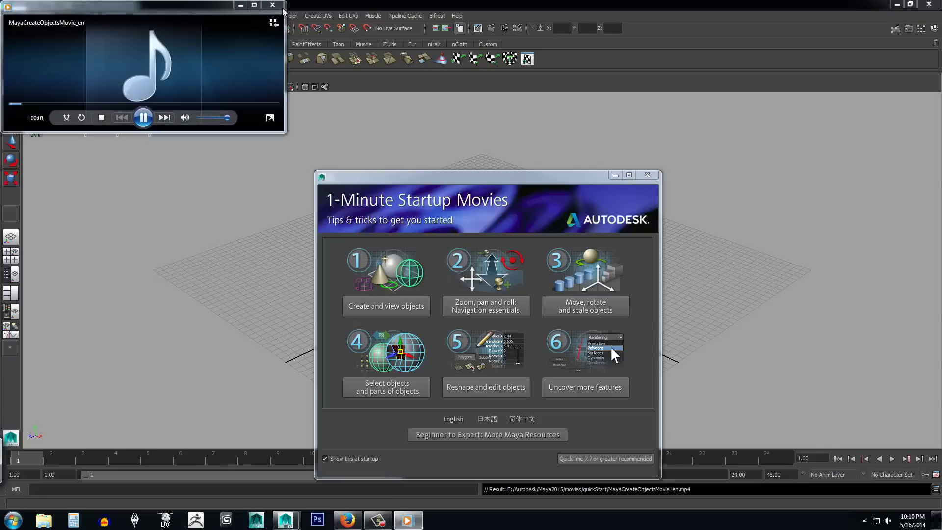
{"action": "left_click", "coordinate": [435, 265]}
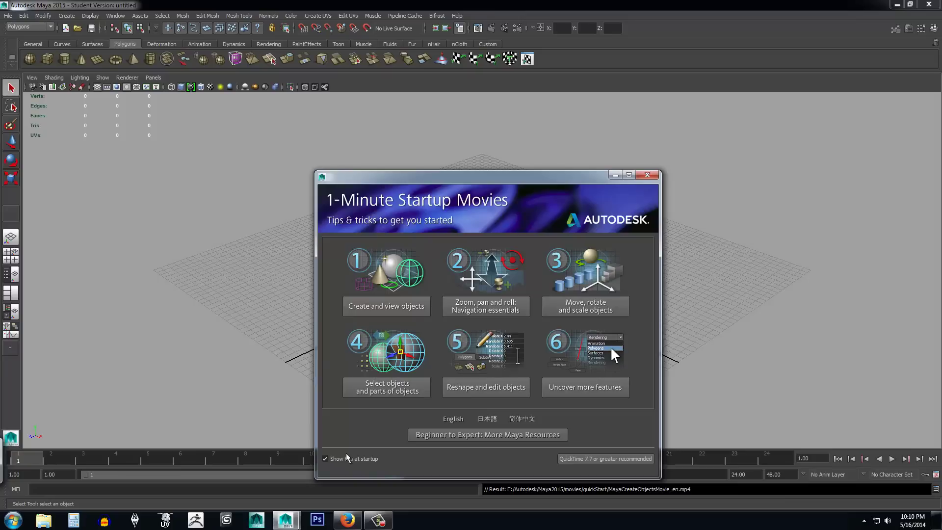
{"action": "left_click", "coordinate": [647, 175]}
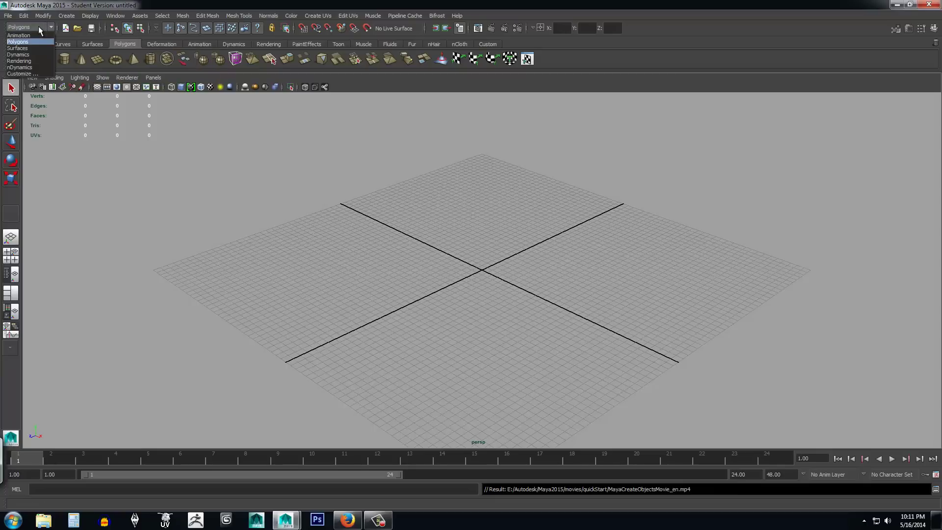
Step: Switch the menu set to Animation and return it to Polygons
{"action": "left_click", "coordinate": [24, 27]}
{"action": "left_click", "coordinate": [23, 29]}
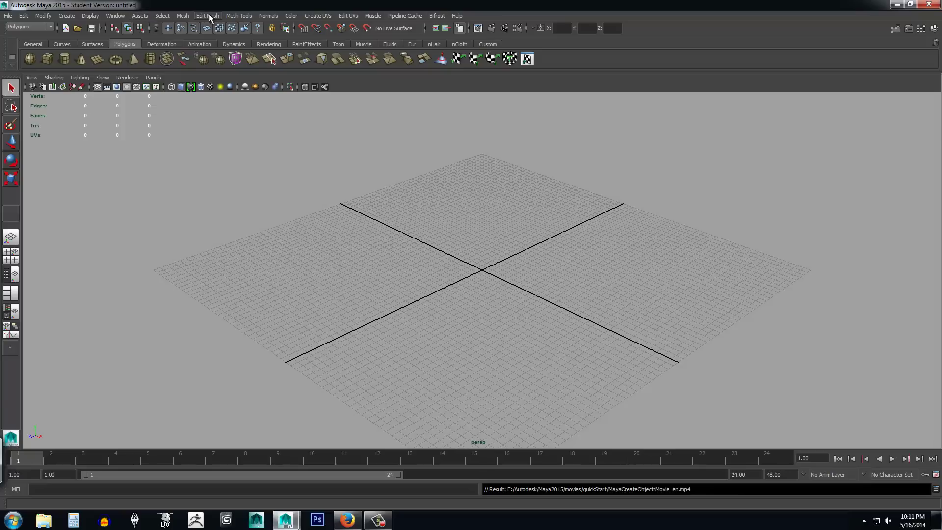
{"action": "left_click", "coordinate": [27, 27]}
{"action": "left_click", "coordinate": [27, 28]}
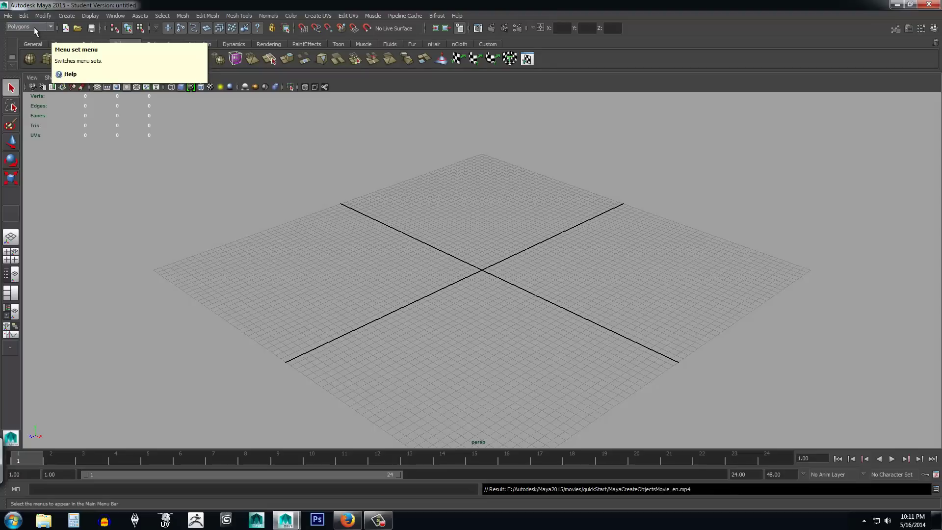
{"action": "left_click", "coordinate": [33, 28]}
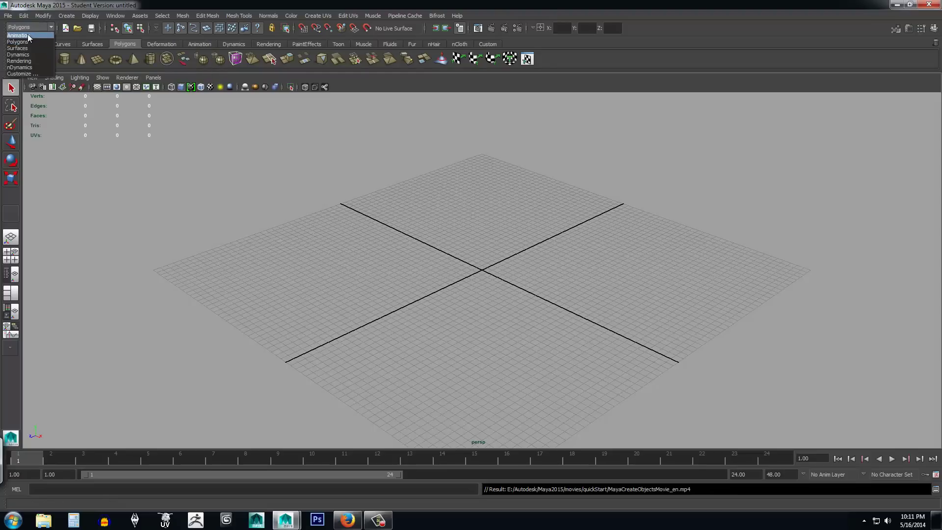
{"action": "left_click", "coordinate": [28, 35]}
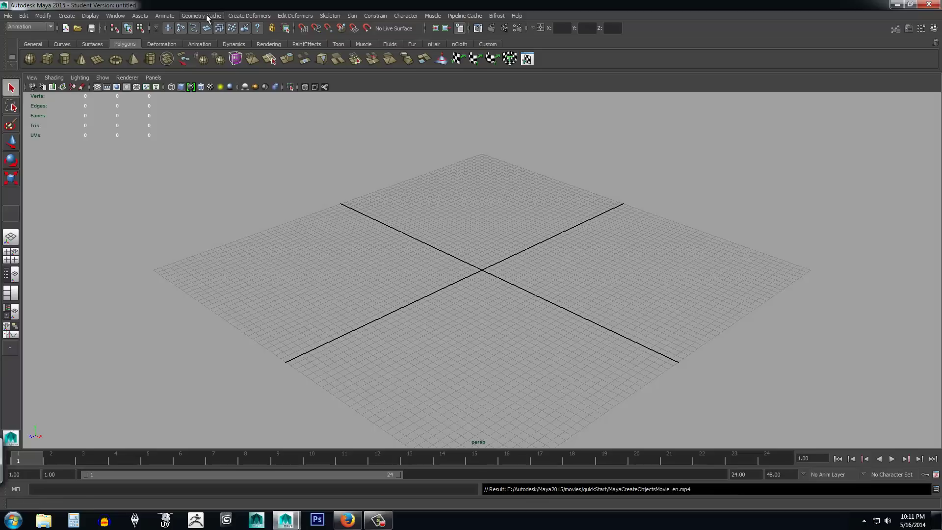
{"action": "left_click", "coordinate": [29, 27]}
{"action": "left_click", "coordinate": [29, 41]}
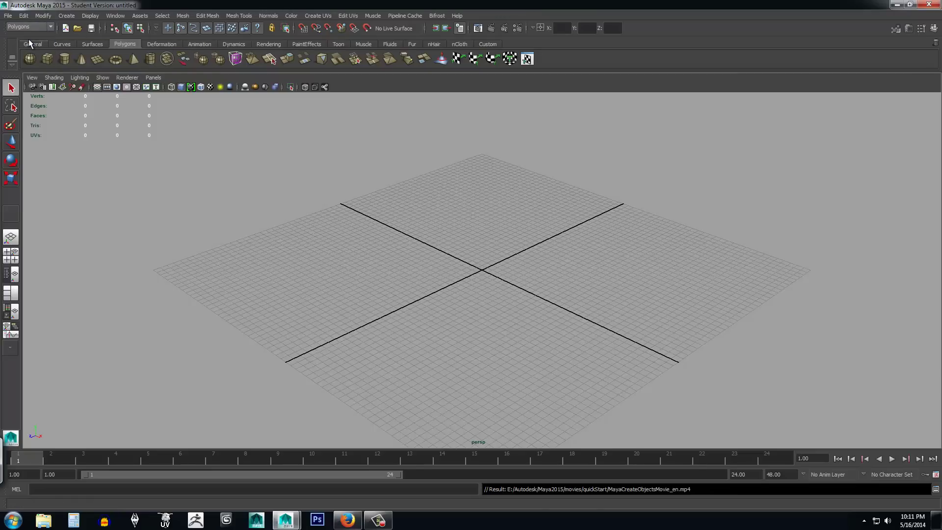
Step: Switch the menu set to Surfaces and Dynamics, and return it to Polygons
{"action": "left_click", "coordinate": [29, 27]}
{"action": "left_click", "coordinate": [30, 48]}
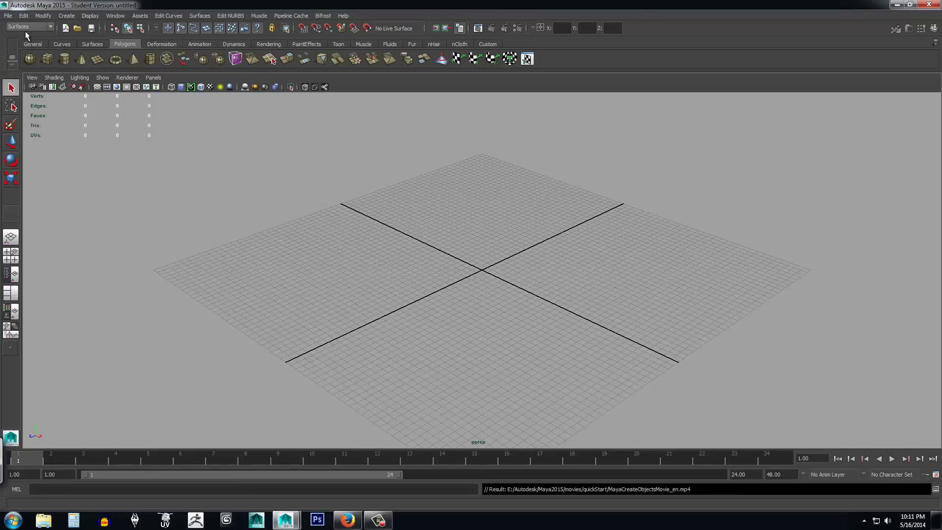
{"action": "left_click", "coordinate": [24, 26]}
{"action": "left_click", "coordinate": [30, 54]}
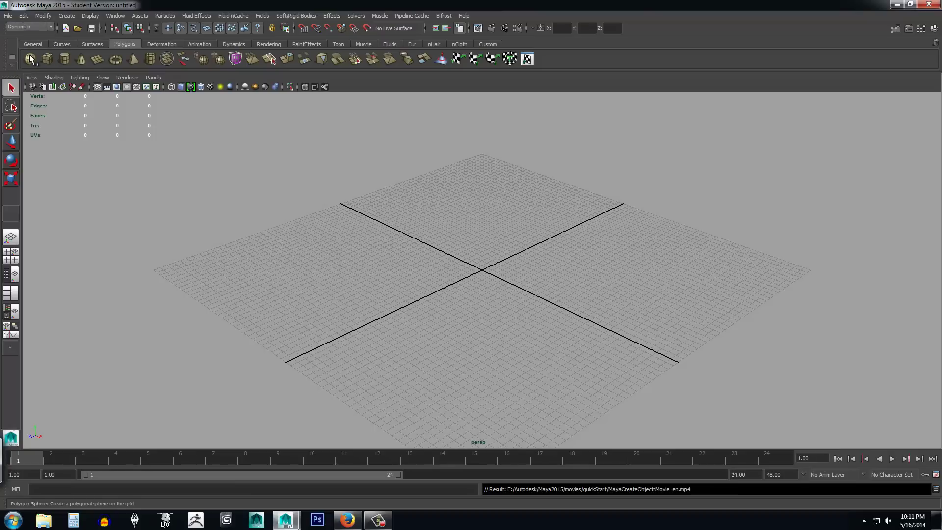
{"action": "left_click", "coordinate": [28, 27]}
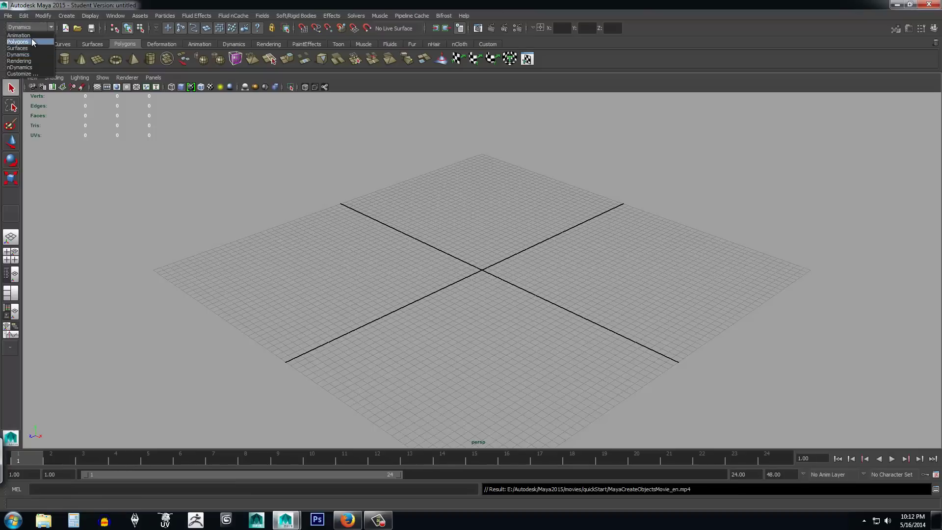
{"action": "left_click", "coordinate": [31, 39]}
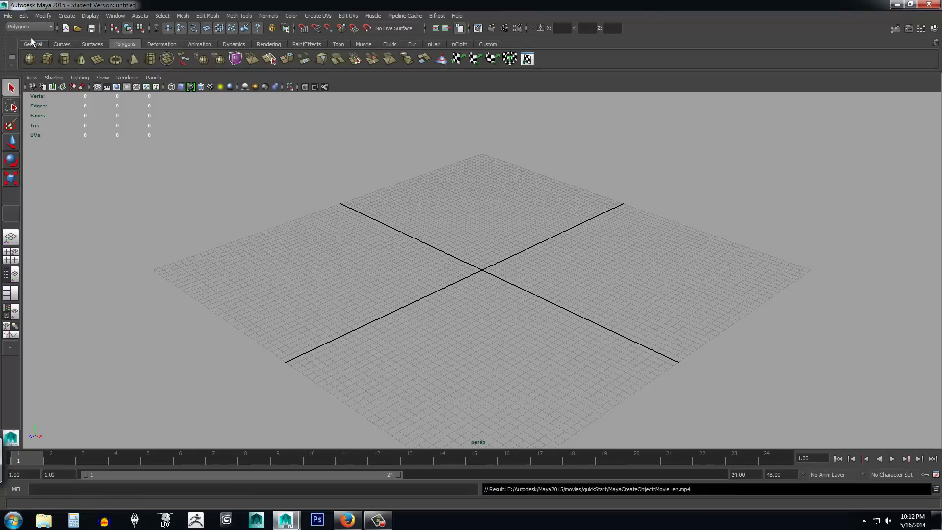
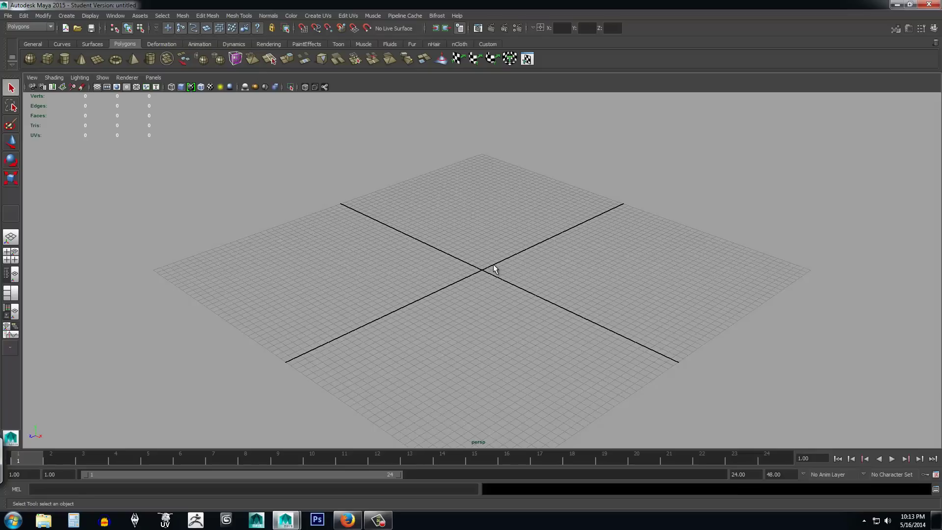
{"action": "left_click_drag", "start_coordinate": [378, 220], "coordinate": [618, 348]}
{"action": "left_click_drag", "start_coordinate": [437, 204], "coordinate": [621, 359]}
{"action": "left_click_drag", "start_coordinate": [357, 210], "coordinate": [688, 339]}
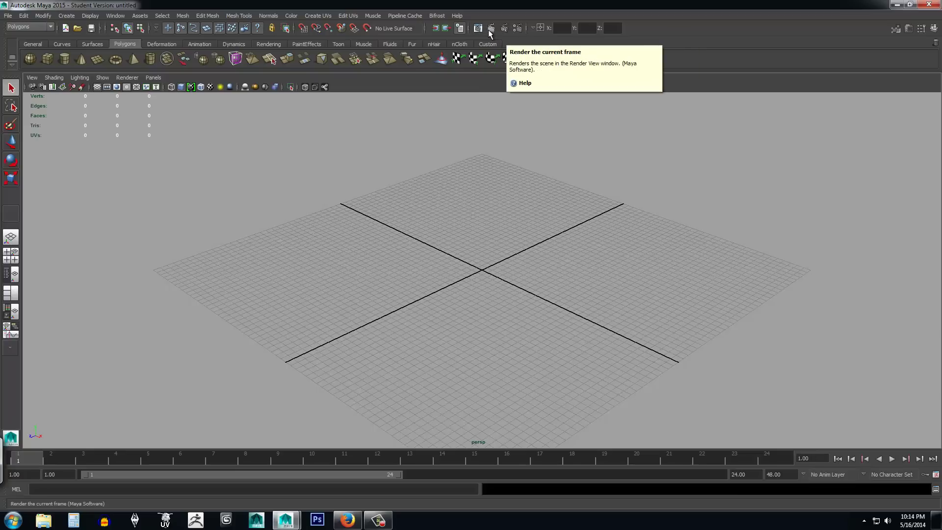
{"action": "left_click", "coordinate": [562, 28]}
{"action": "left_click", "coordinate": [584, 28]}
{"action": "left_click", "coordinate": [619, 27]}
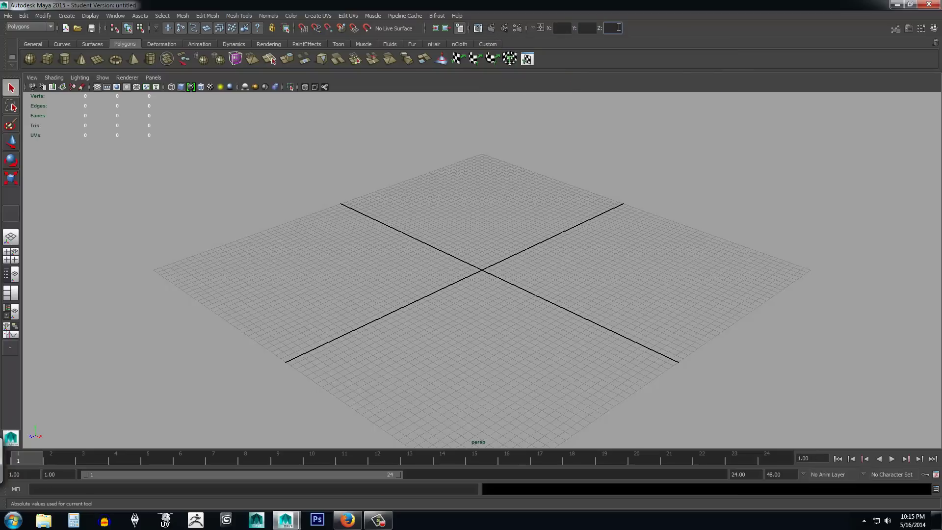
{"action": "left_click", "coordinate": [566, 28]}
{"action": "key", "text": "Tab"}
{"action": "key", "text": "Tab"}
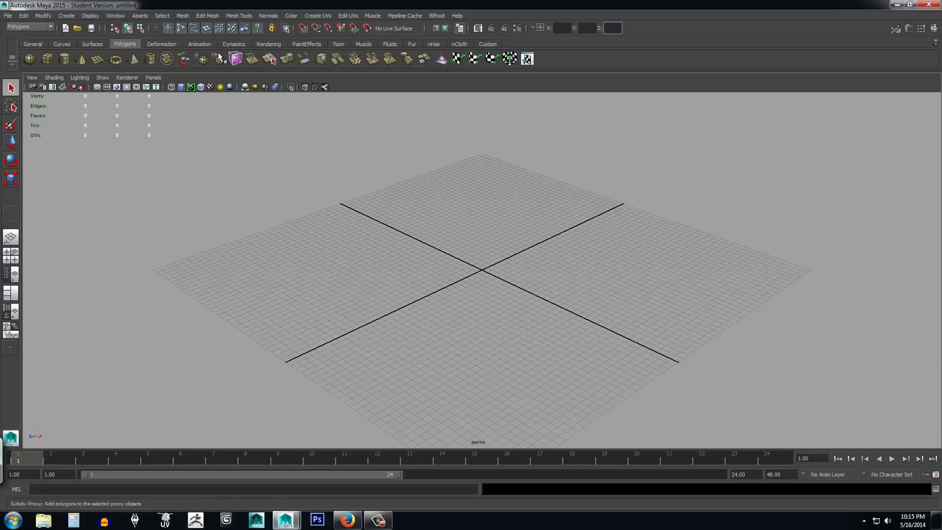
Step: Look through the General and Surfaces shelves and return to the Polygons shelf
{"action": "left_click", "coordinate": [62, 44]}
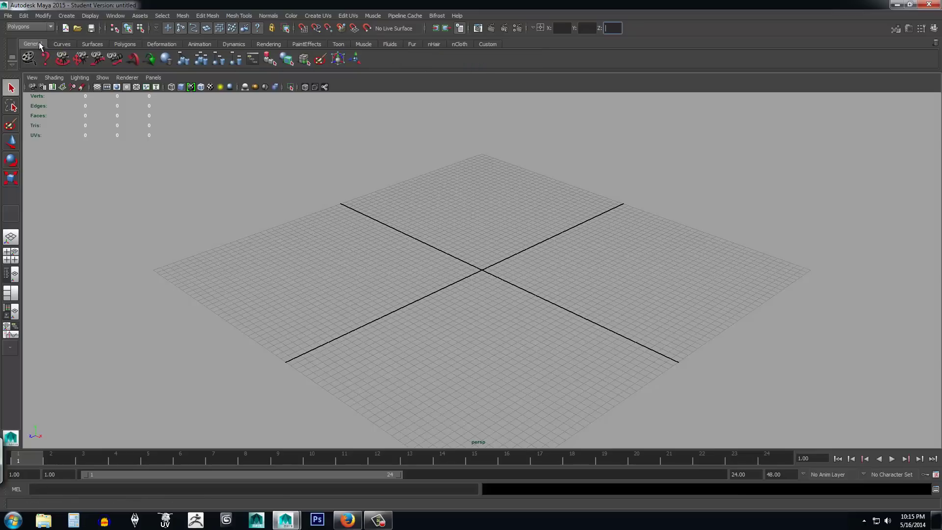
{"action": "left_click", "coordinate": [94, 43]}
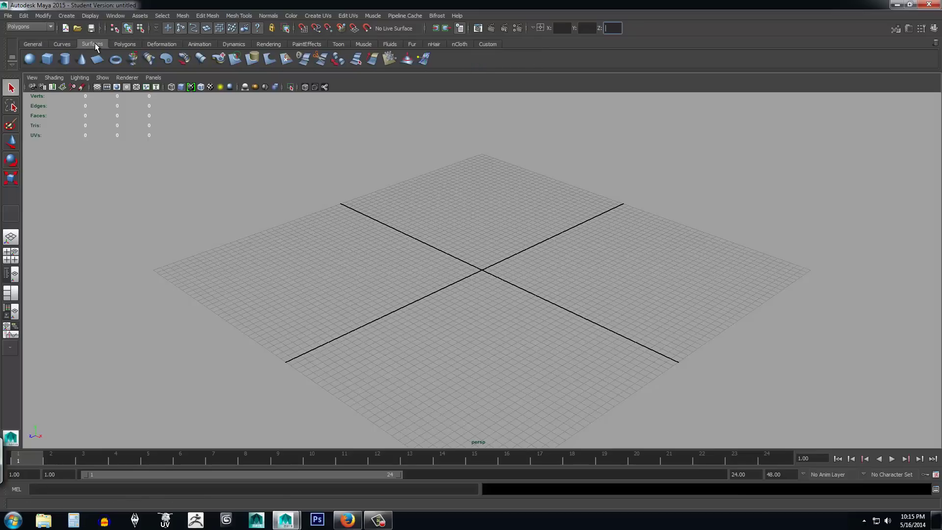
{"action": "left_click", "coordinate": [121, 44]}
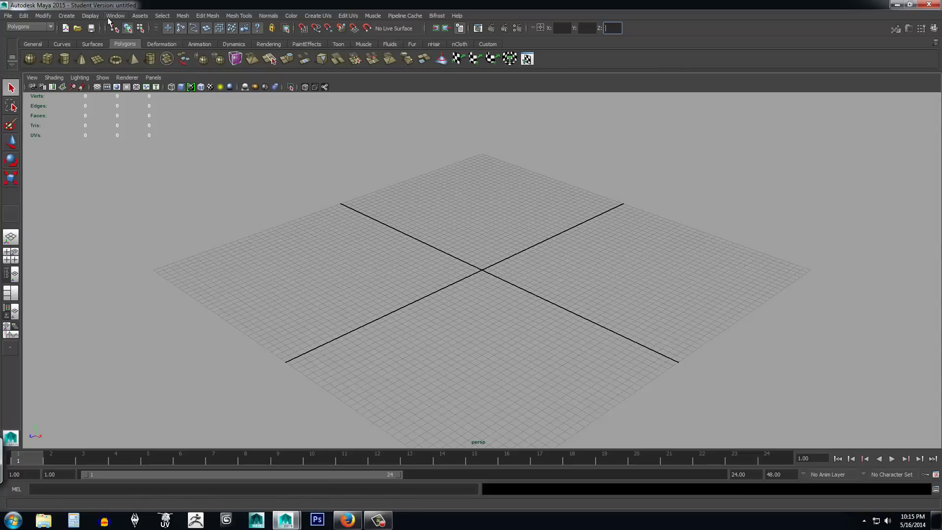
{"action": "left_click", "coordinate": [66, 16]}
{"action": "mouse_move", "coordinate": [79, 42]}
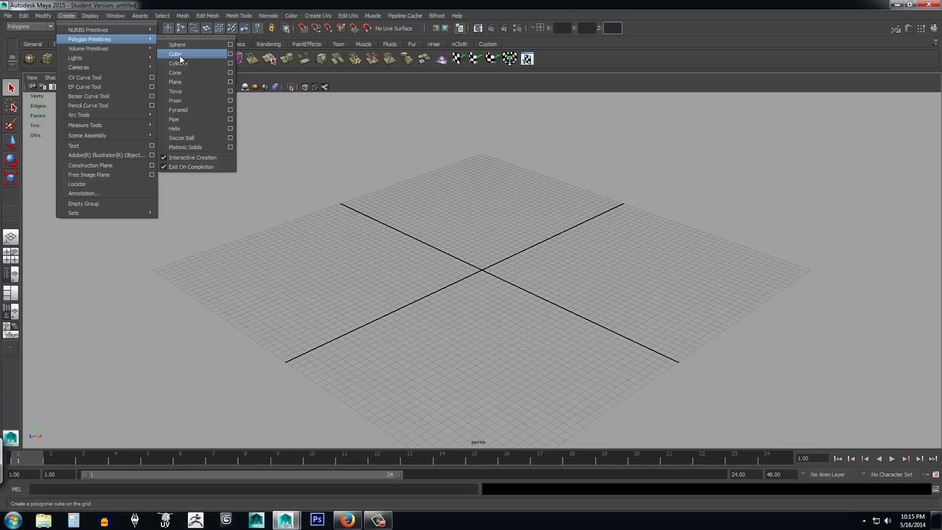
{"action": "mouse_move", "coordinate": [114, 48]}
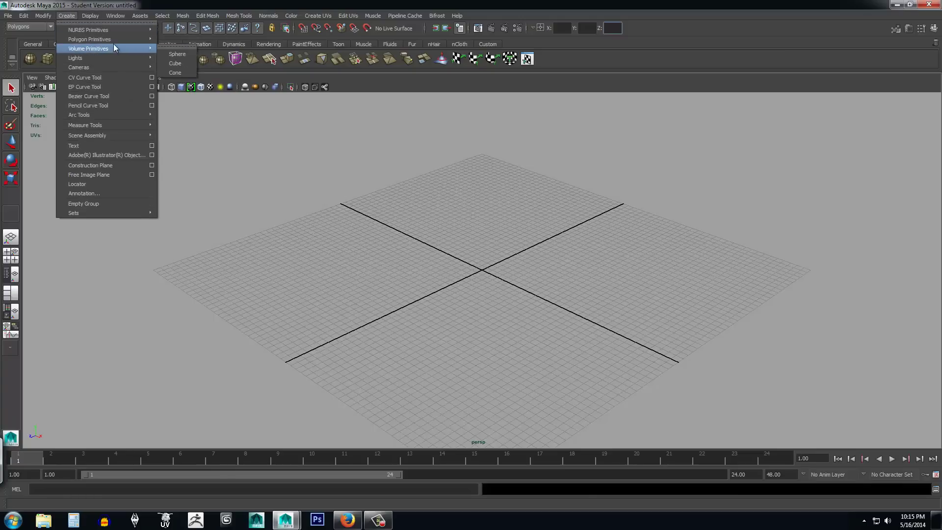
{"action": "mouse_move", "coordinate": [146, 41]}
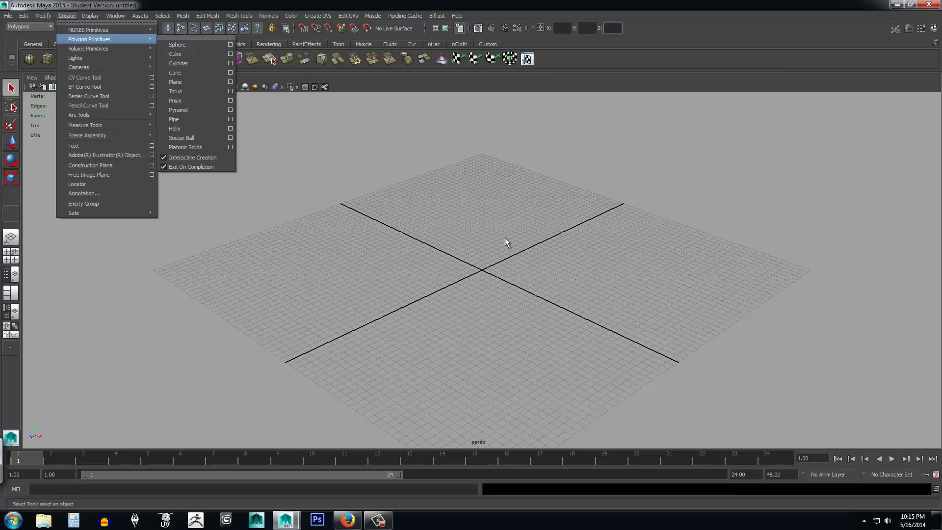
{"action": "left_click", "coordinate": [526, 275]}
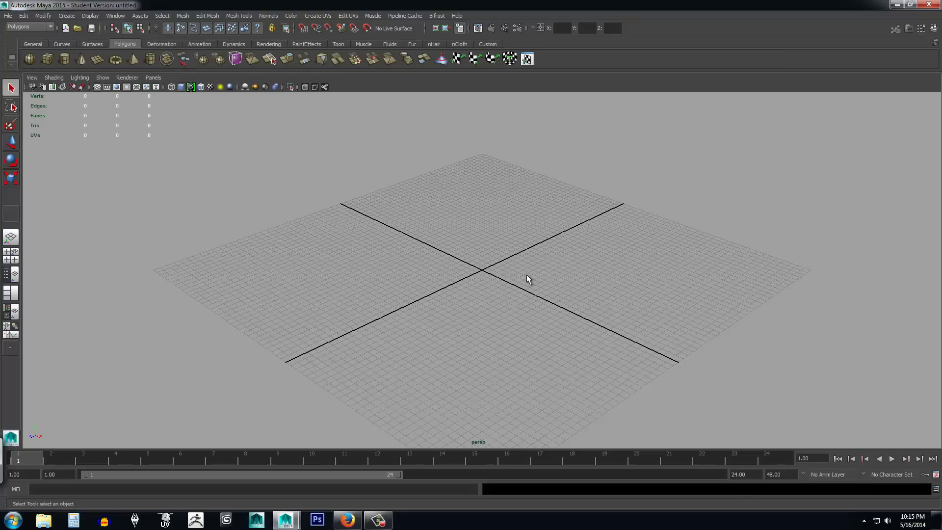
Step: Add the polygon Sphere and Cube creation commands to the end of the Polygons shelf
{"action": "left_click", "coordinate": [69, 17]}
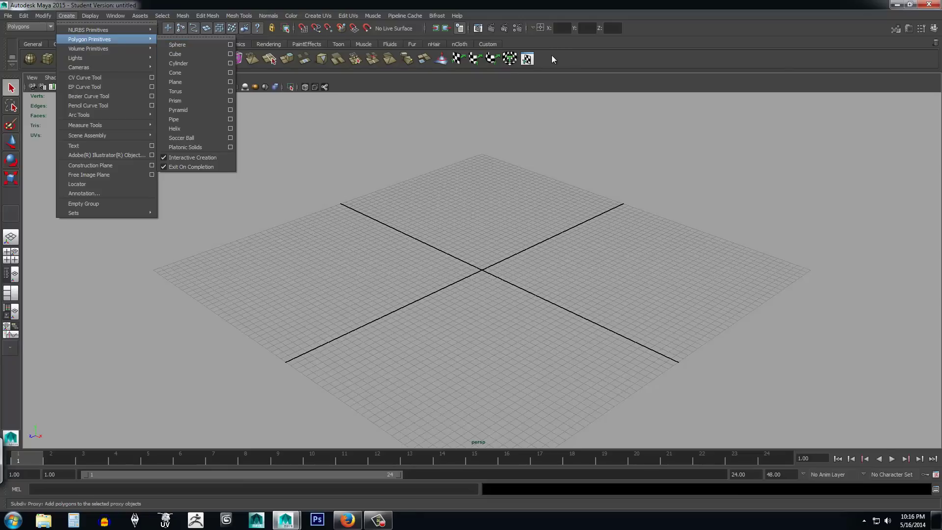
{"action": "middle_click_drag", "start_coordinate": [550, 57], "coordinate": [550, 57]}
{"action": "right_click", "coordinate": [547, 57]}
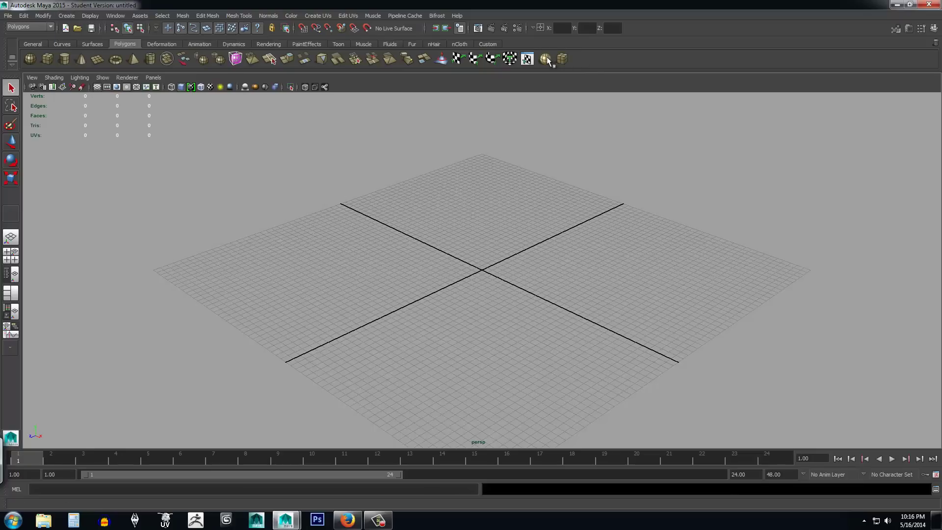
Step: Delete the extra sphere and cube shortcuts from the end of the Polygons shelf
{"action": "right_click", "coordinate": [547, 57]}
{"action": "left_click", "coordinate": [568, 91]}
{"action": "right_click", "coordinate": [545, 56]}
{"action": "left_click", "coordinate": [563, 90]}
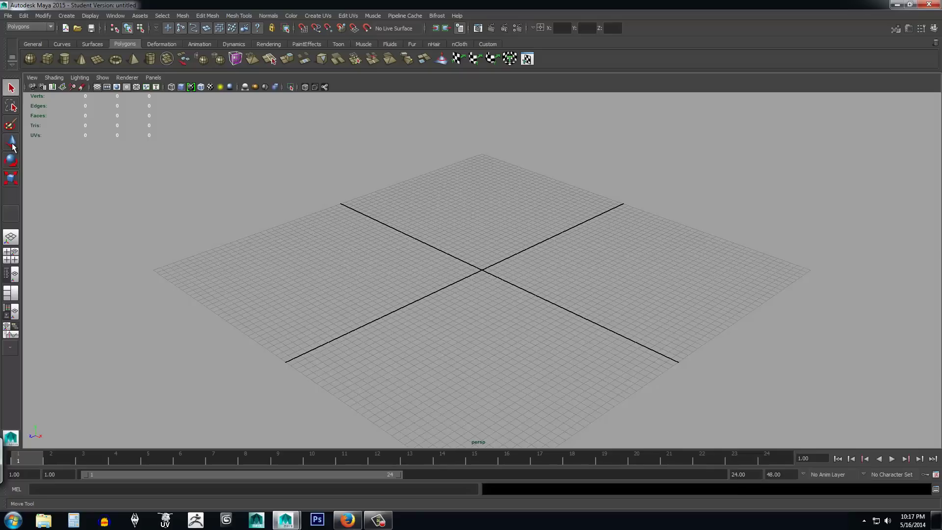
Step: Cycle repeatedly through the Move, Rotate and Scale tools, ending with the Move tool active
{"action": "key", "text": "w"}
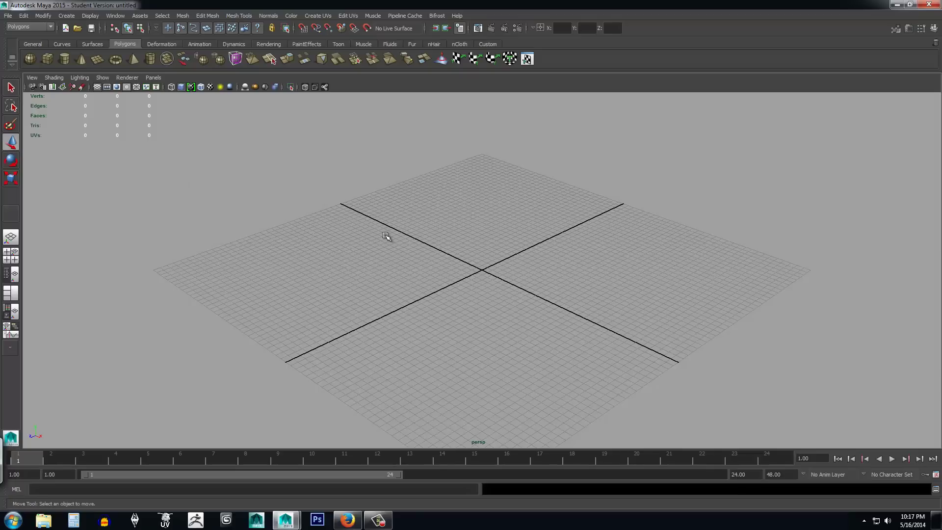
{"action": "key", "text": "e"}
{"action": "key", "text": "r"}
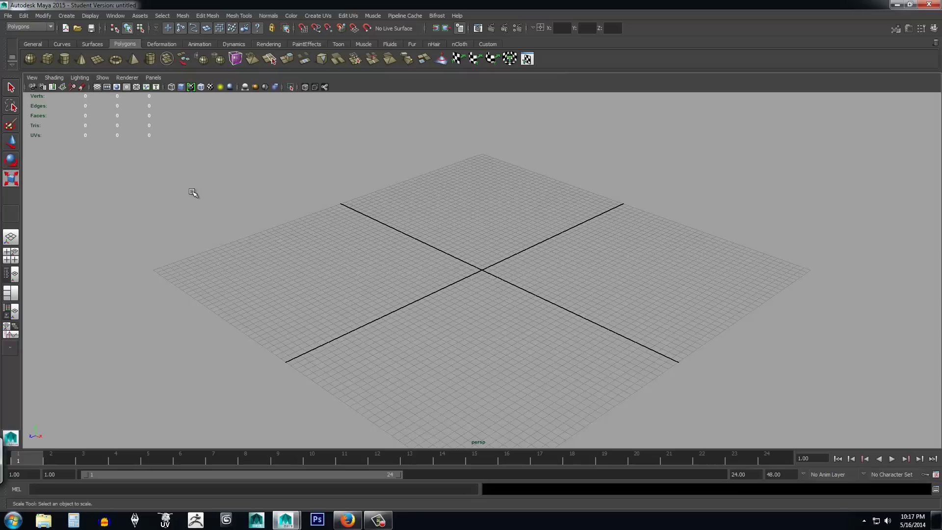
{"action": "key", "text": "w"}
{"action": "key", "text": "e"}
{"action": "key", "text": "r"}
{"action": "key", "text": "w"}
{"action": "key", "text": "e"}
{"action": "key", "text": "r"}
{"action": "key", "text": "w"}
{"action": "key", "text": "e"}
{"action": "key", "text": "r"}
{"action": "key", "text": "w"}
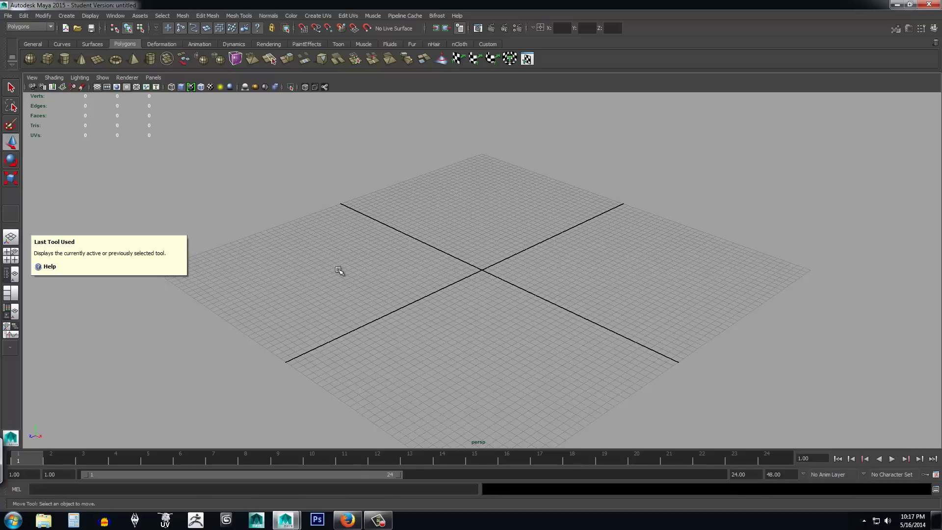
Step: Try the Four View, Persp/Outliner, three-plus-perspective split and Hypershade panel layouts, then return to the single perspective view
{"action": "left_click", "coordinate": [11, 238]}
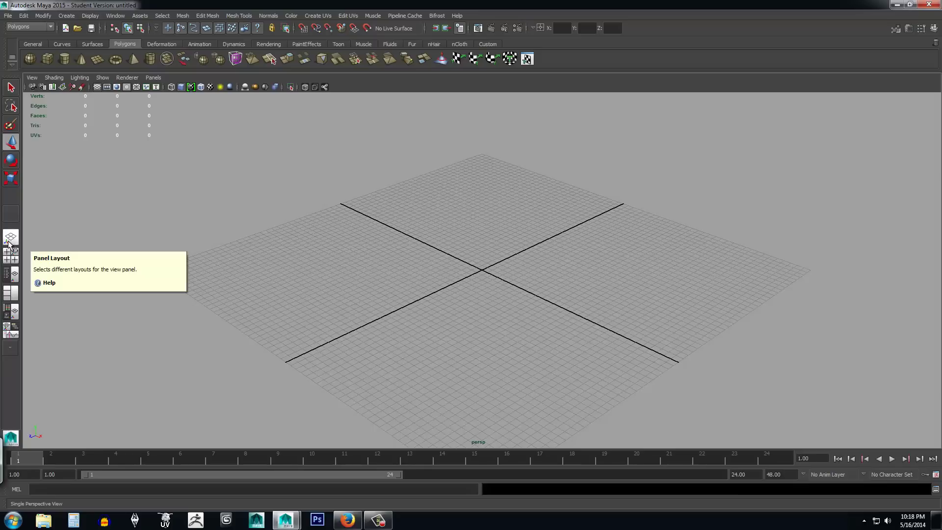
{"action": "left_click", "coordinate": [14, 256]}
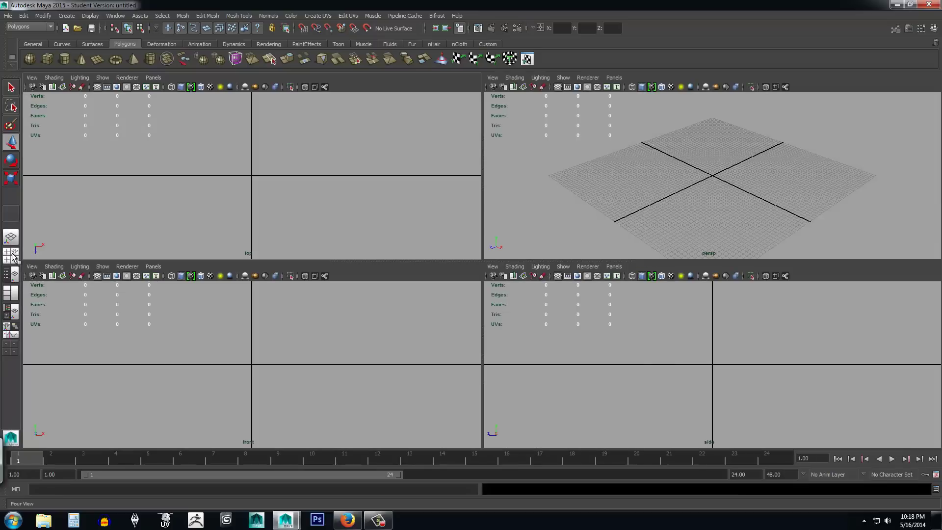
{"action": "left_click", "coordinate": [11, 239]}
{"action": "left_click", "coordinate": [12, 276]}
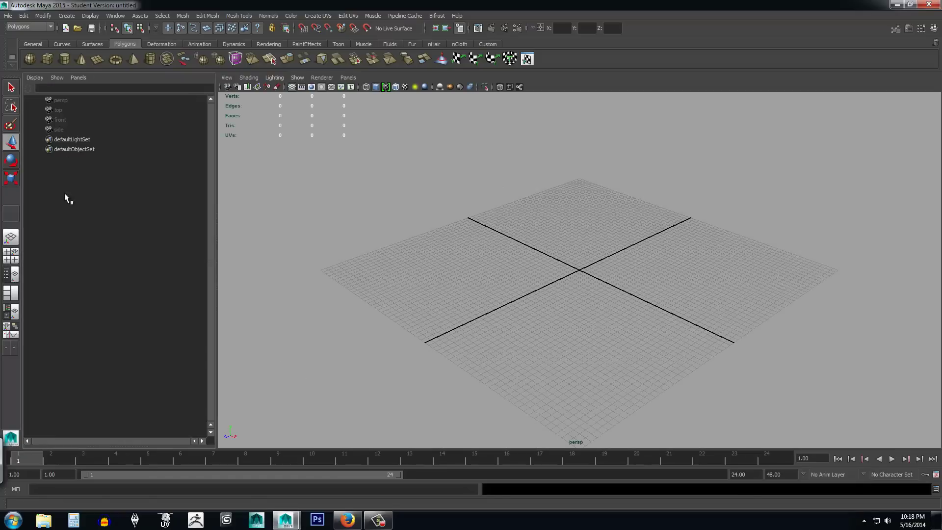
{"action": "left_click", "coordinate": [10, 294]}
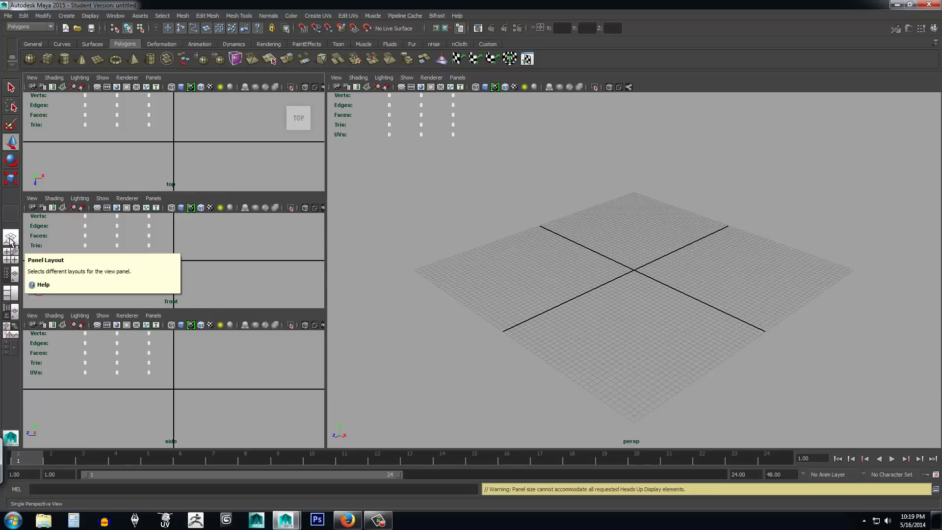
{"action": "left_click", "coordinate": [11, 316]}
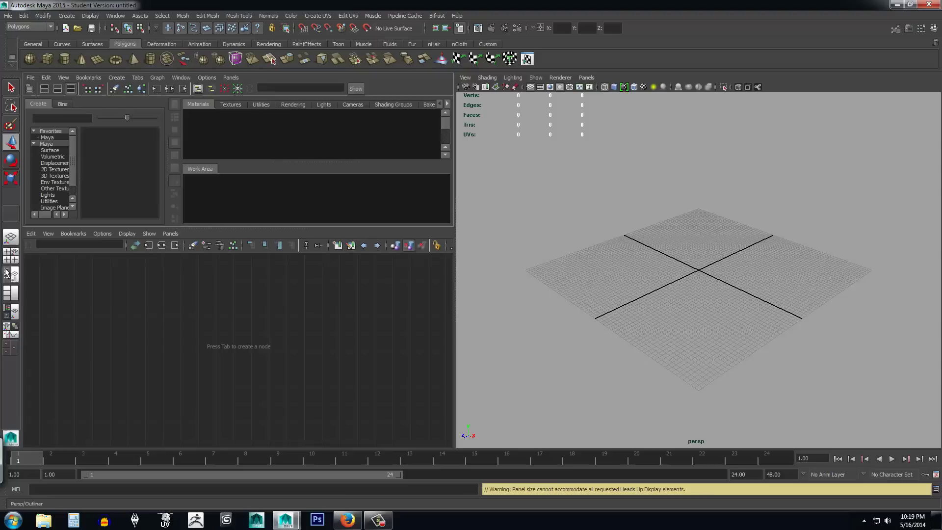
{"action": "left_click", "coordinate": [10, 244]}
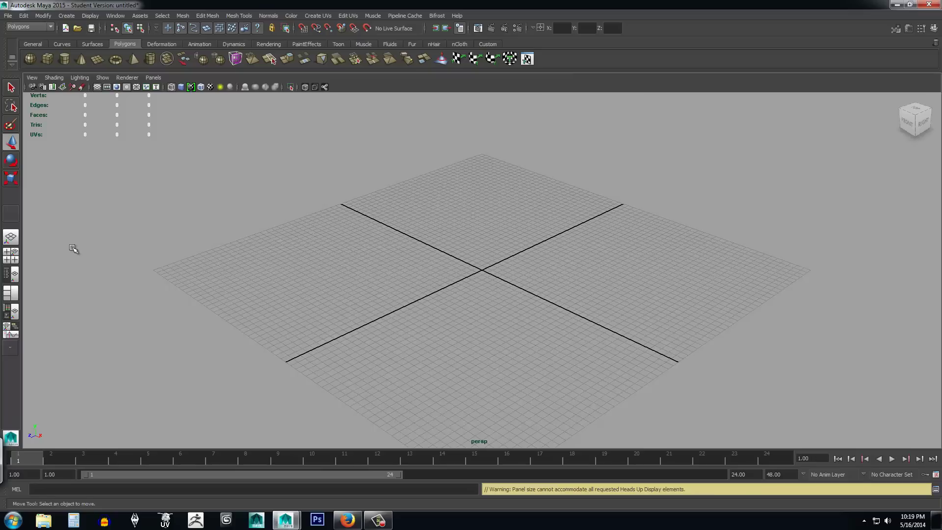
Step: Switch between the four-view and single-view layouts, maximizing the top view and zooming it out, and end with the perspective view maximized
{"action": "left_click", "coordinate": [13, 256]}
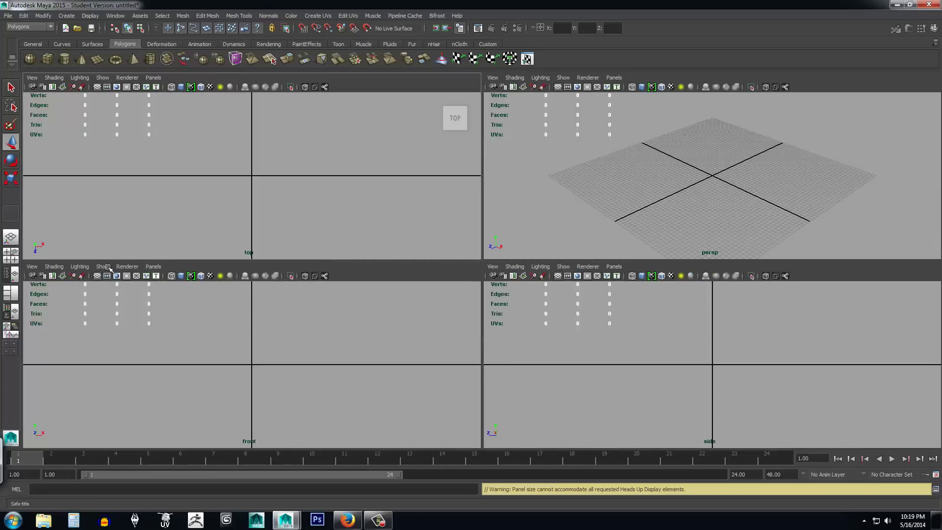
{"action": "left_click", "coordinate": [12, 242]}
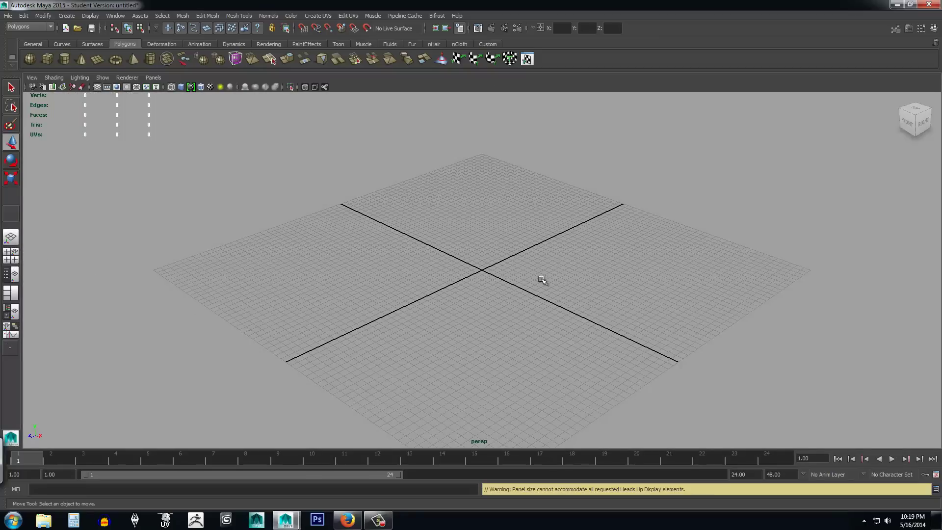
{"action": "key", "text": "space"}
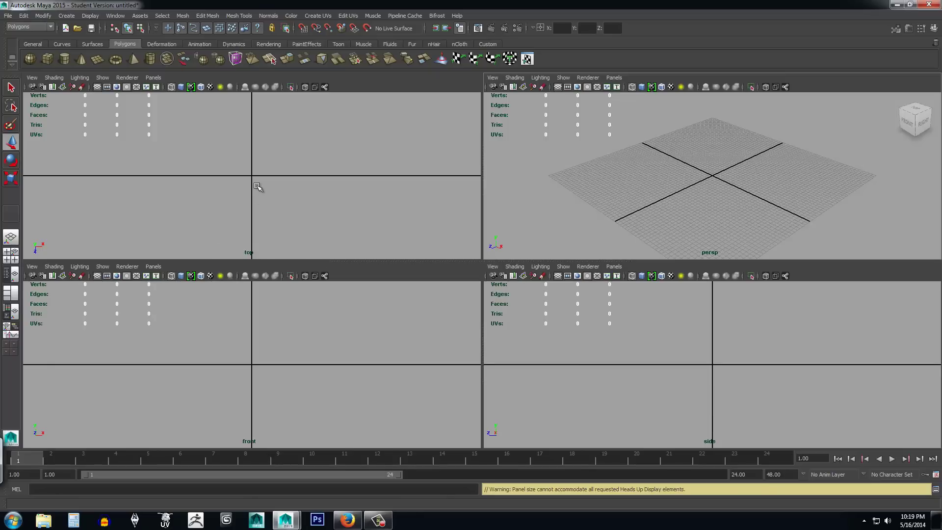
{"action": "key", "text": "space"}
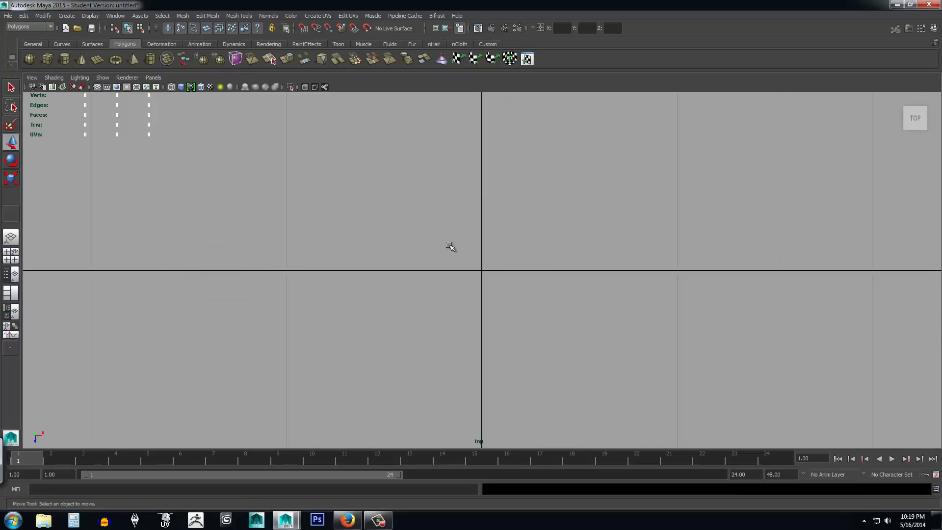
{"action": "scroll", "coordinate": [450, 246], "scroll_direction": "down", "scroll_amount": 5}
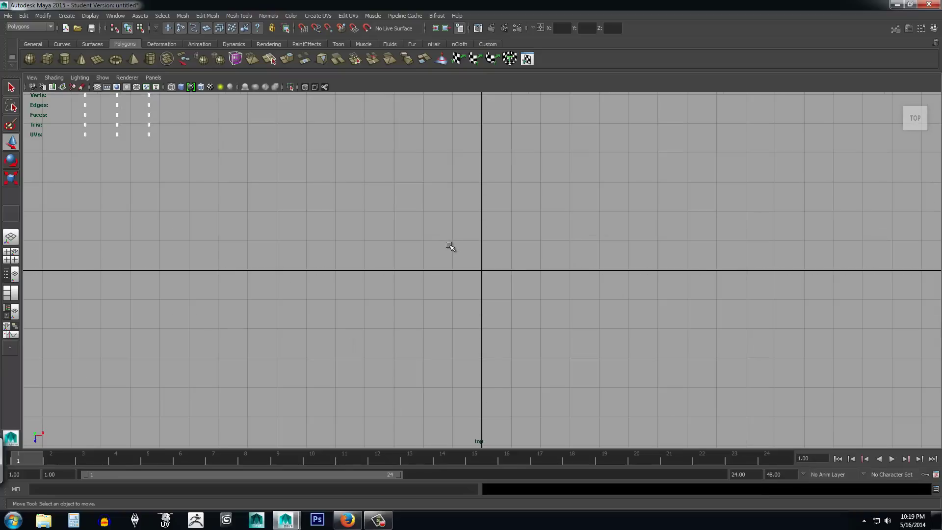
{"action": "key", "text": "space"}
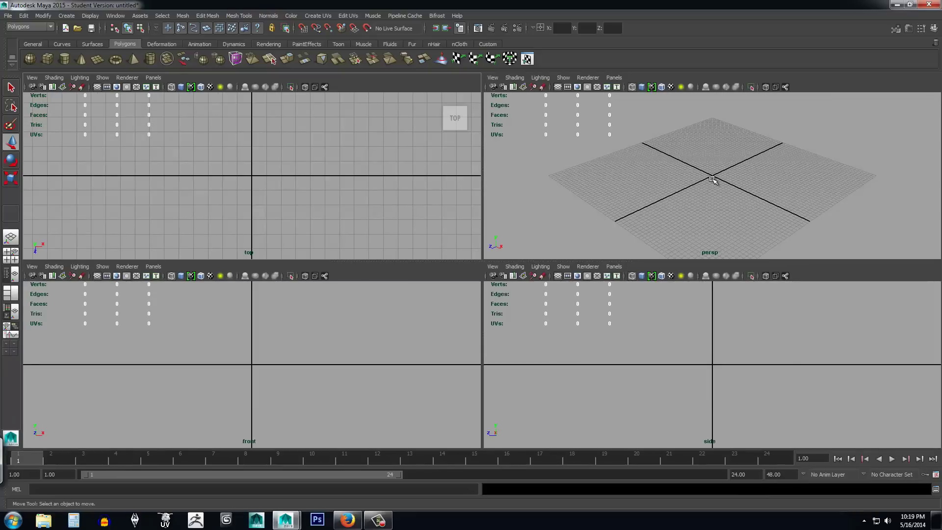
{"action": "key", "text": "space"}
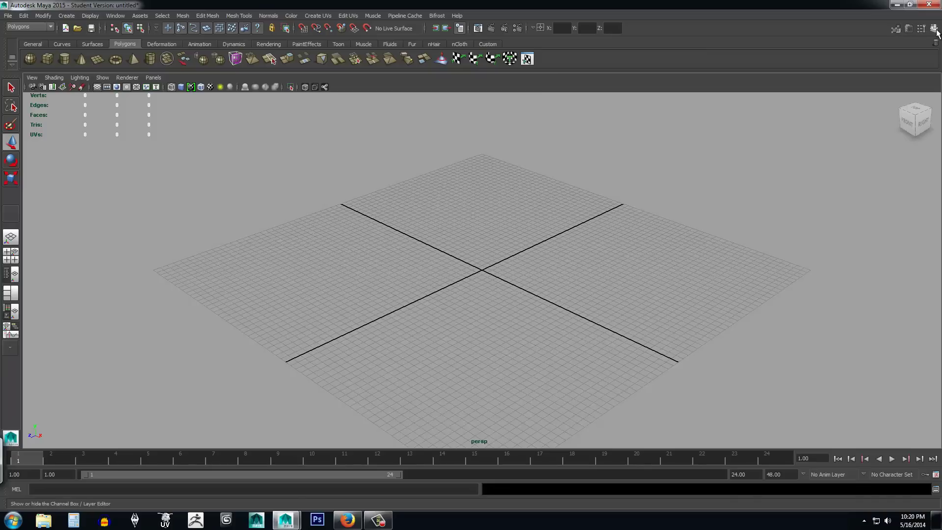
Step: Show the Modeling Toolkit, float it over the viewport and dock it back at the viewport's side
{"action": "left_click", "coordinate": [893, 30]}
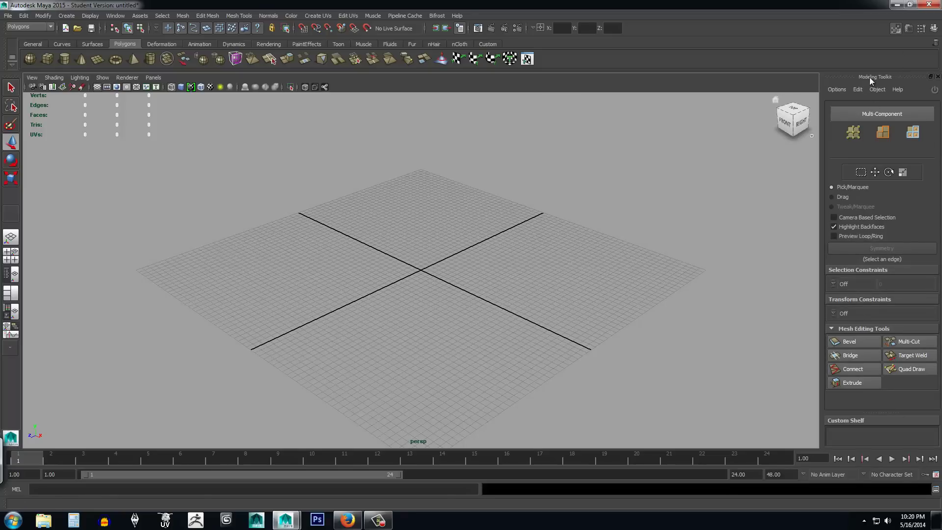
{"action": "left_click_drag", "start_coordinate": [881, 76], "coordinate": [590, 69]}
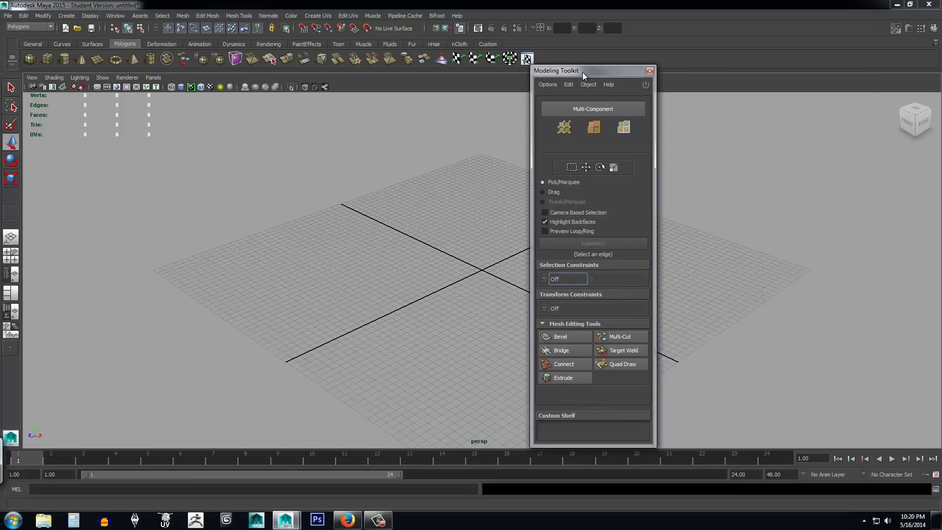
{"action": "left_click_drag", "start_coordinate": [561, 72], "coordinate": [939, 81]}
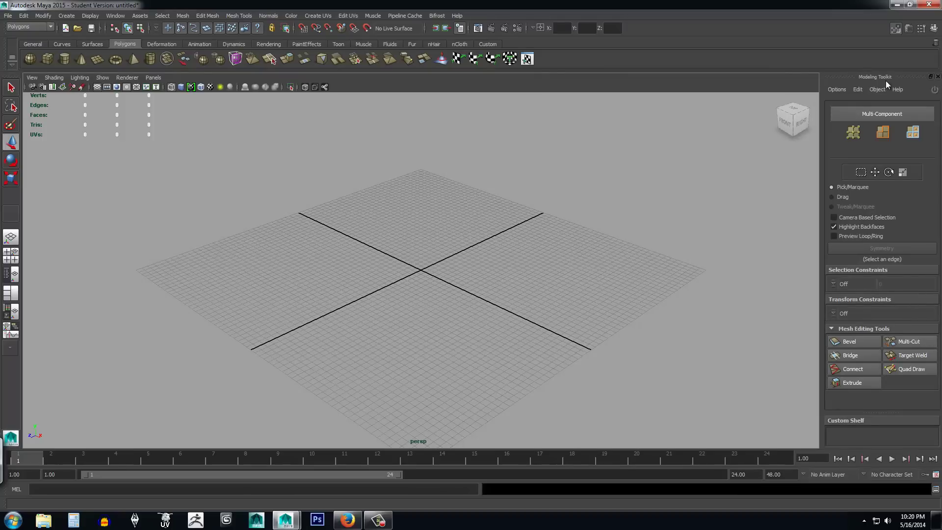
Step: Show the Attribute Editor, dock it together with the Modeling Toolkit, and bring the Modeling Toolkit to the front
{"action": "left_click", "coordinate": [908, 31]}
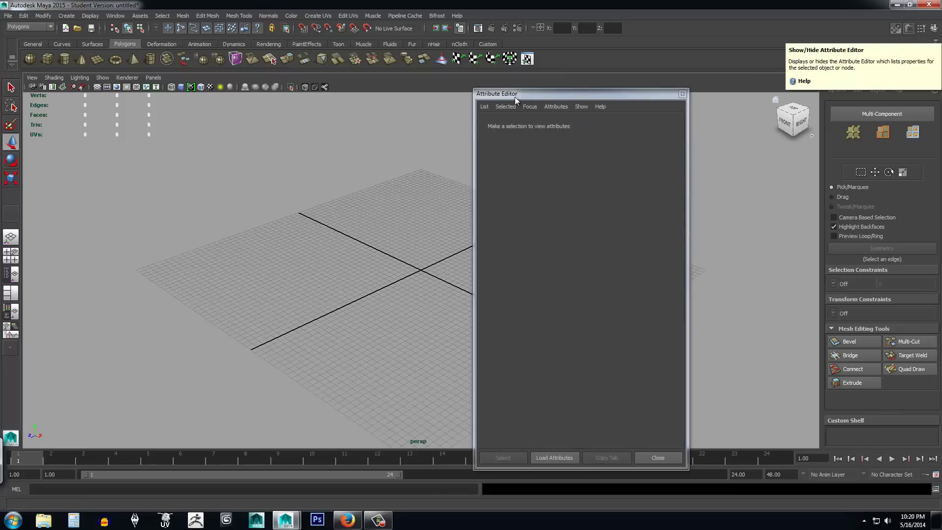
{"action": "left_click_drag", "start_coordinate": [514, 96], "coordinate": [940, 141]}
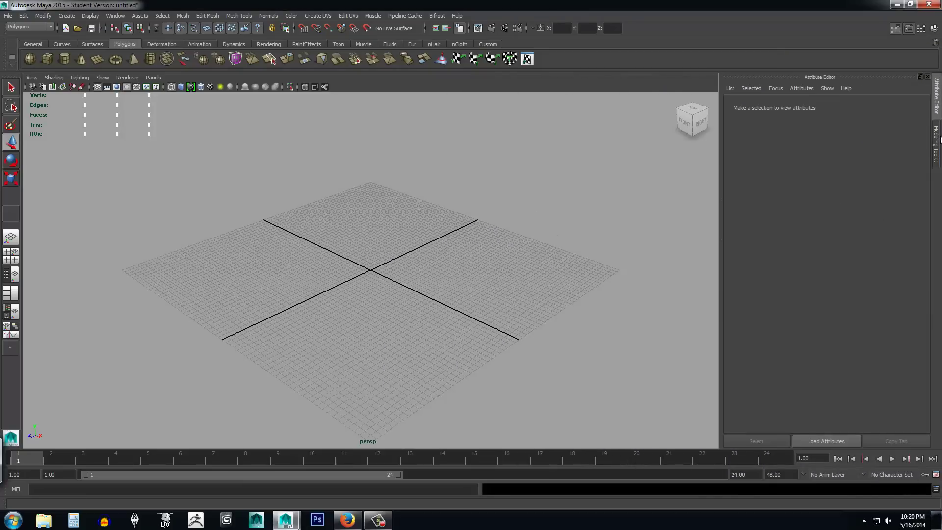
{"action": "left_click", "coordinate": [938, 140]}
{"action": "left_click", "coordinate": [938, 140]}
{"action": "left_click", "coordinate": [938, 140]}
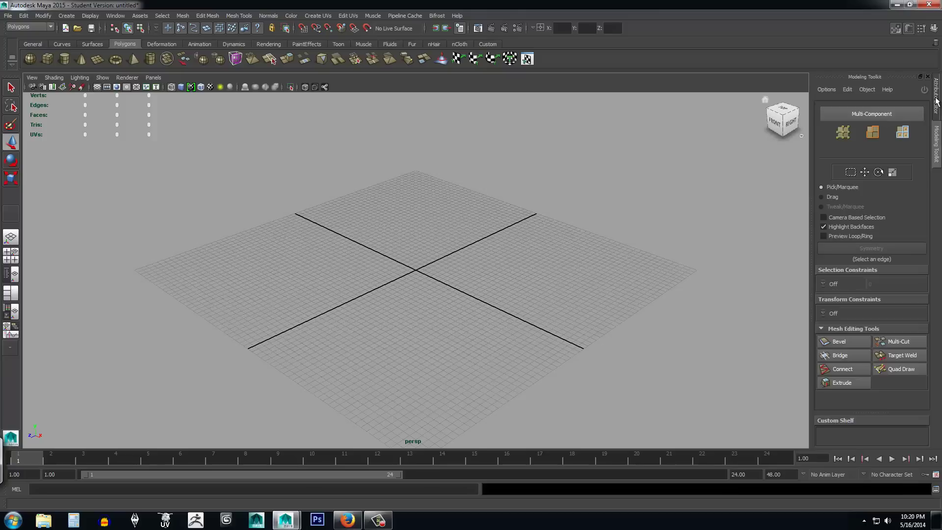
{"action": "left_click", "coordinate": [938, 140]}
{"action": "left_click", "coordinate": [938, 139]}
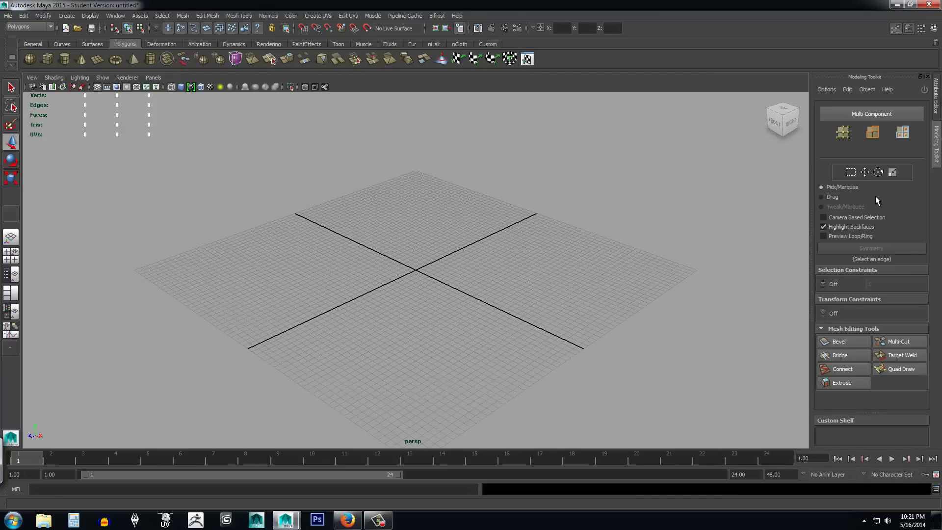
Step: Show the Tool Settings, float them over the viewport and dock them back with the Attribute Editor and Modeling Toolkit
{"action": "left_click", "coordinate": [921, 30]}
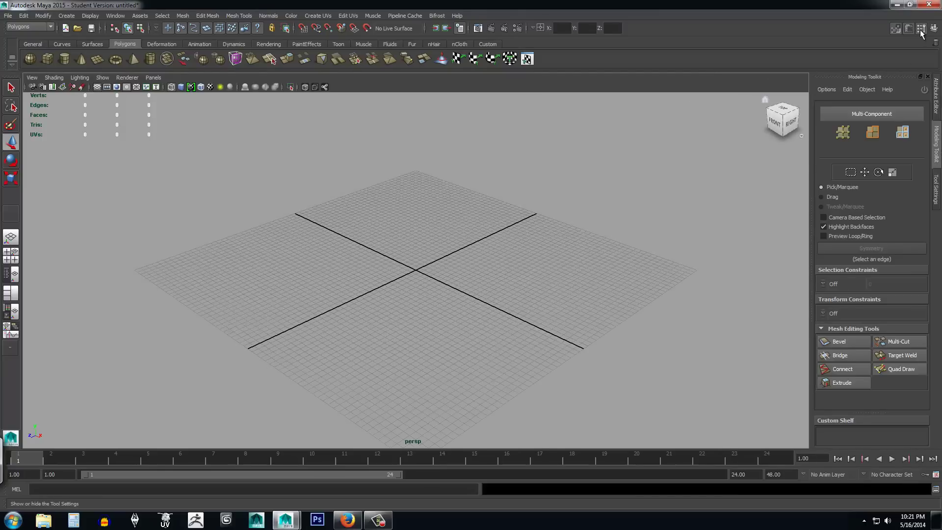
{"action": "left_click", "coordinate": [936, 189]}
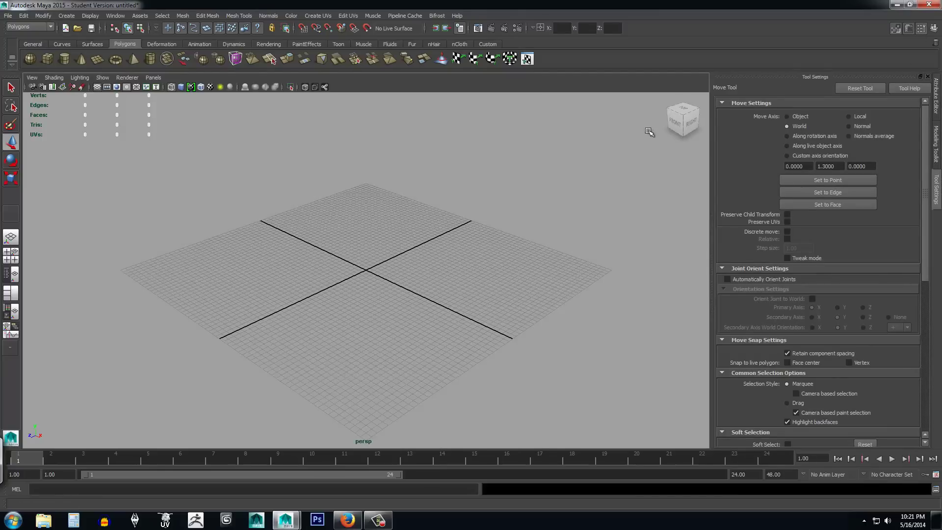
{"action": "left_click_drag", "start_coordinate": [807, 76], "coordinate": [550, 70]}
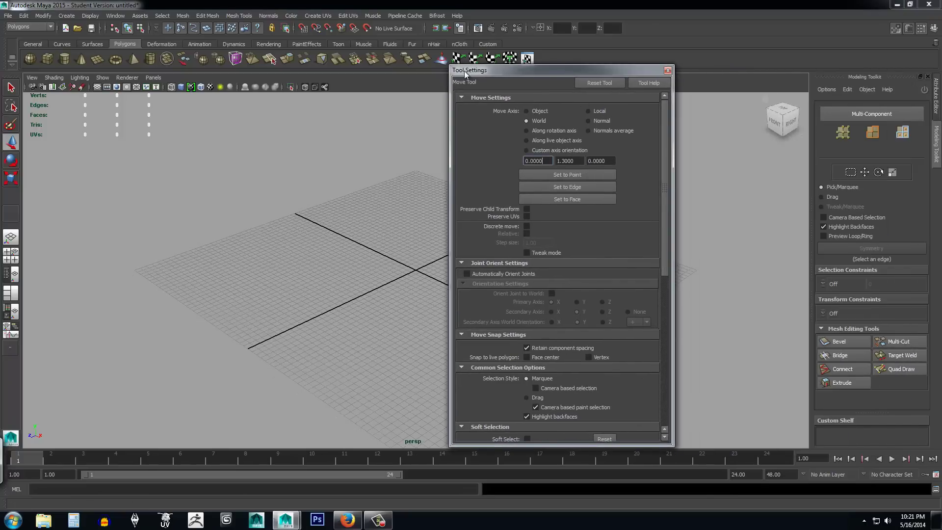
{"action": "left_click_drag", "start_coordinate": [467, 74], "coordinate": [940, 173]}
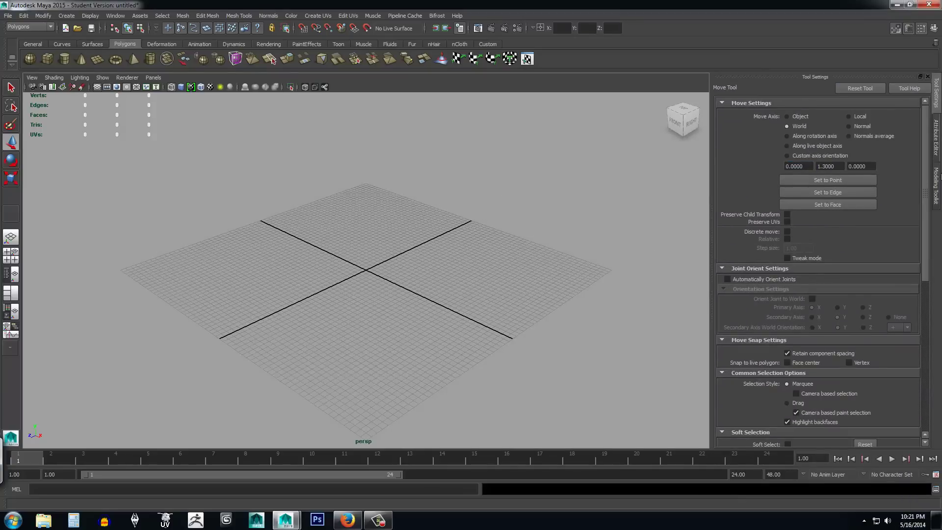
Step: Show the Channel Box / Layer Editor docked with the other side editors, and collapse the whole group with Tool Settings in front
{"action": "left_click", "coordinate": [934, 28]}
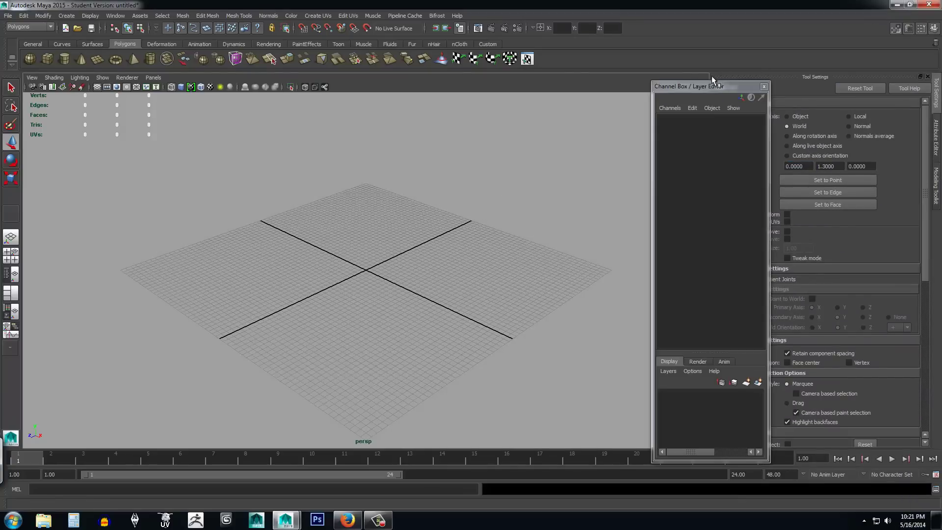
{"action": "left_click_drag", "start_coordinate": [670, 90], "coordinate": [939, 216]}
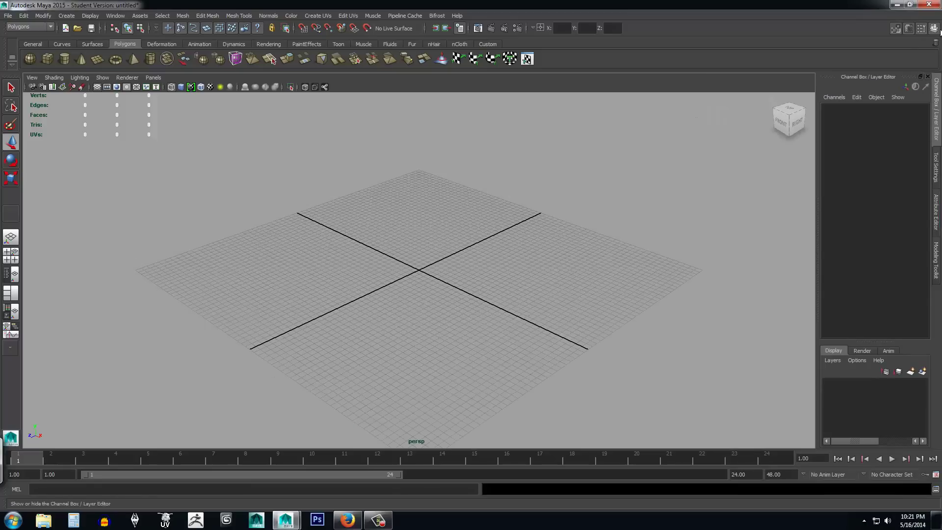
{"action": "left_click", "coordinate": [937, 156]}
{"action": "left_click", "coordinate": [937, 156]}
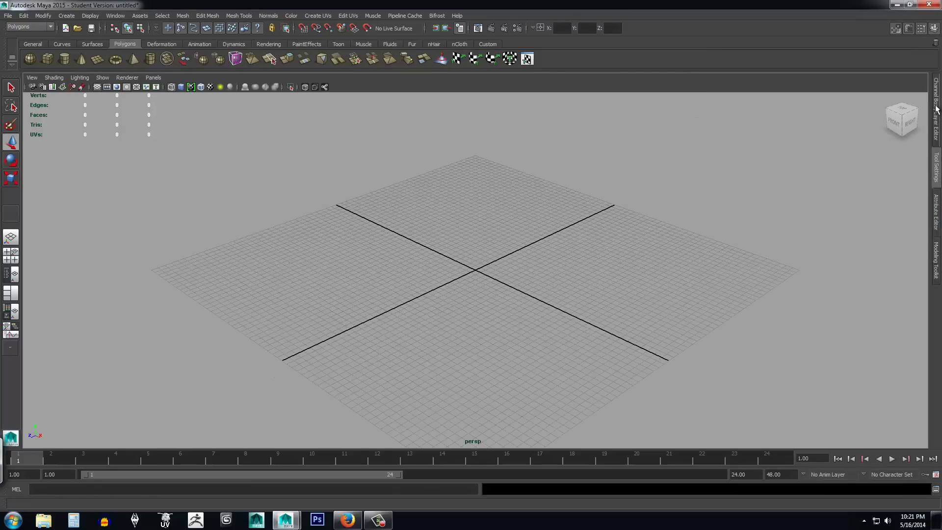
{"action": "left_click", "coordinate": [937, 166]}
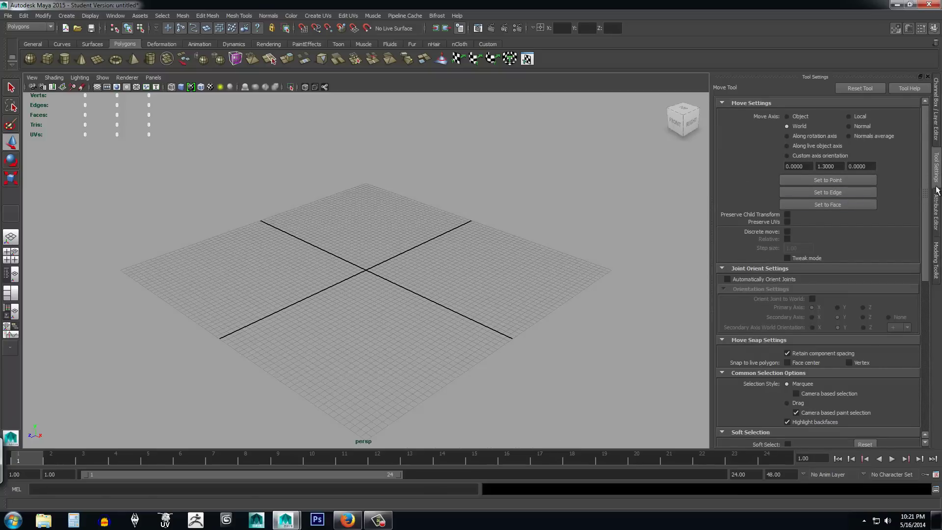
{"action": "left_click", "coordinate": [937, 166]}
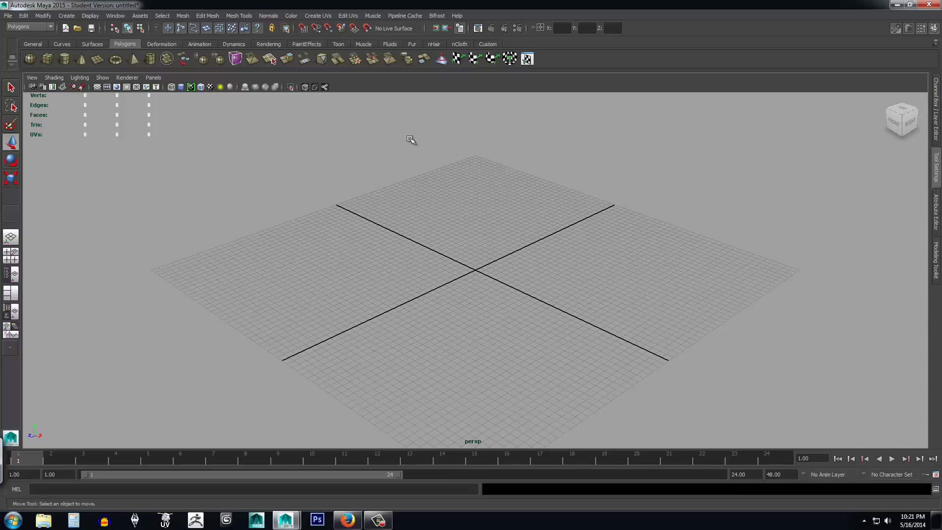
Step: Save the current Maya preferences to keep the customized interface
{"action": "left_click", "coordinate": [8, 16]}
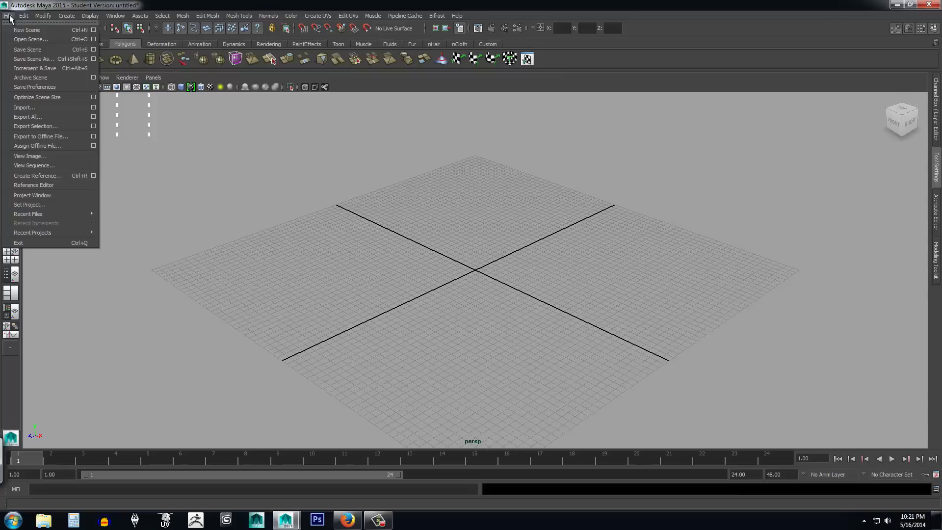
{"action": "left_click", "coordinate": [9, 17]}
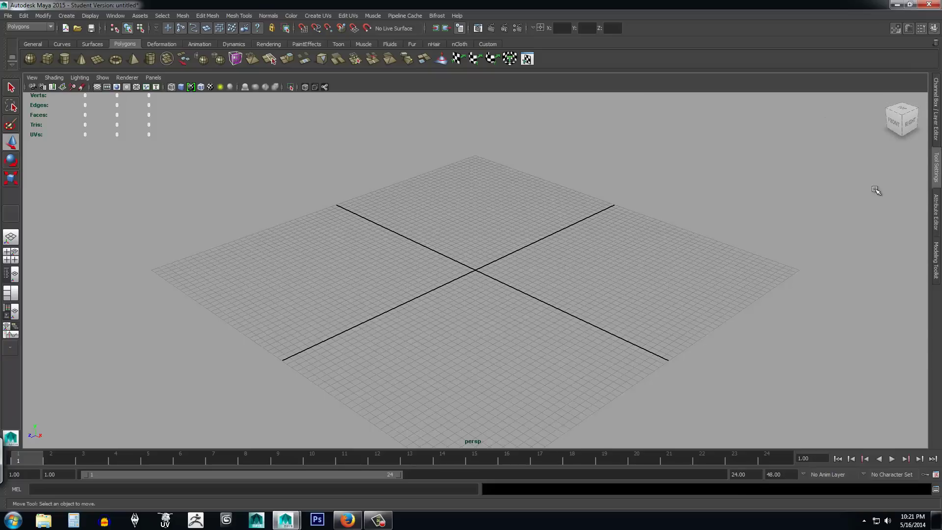
{"action": "left_click", "coordinate": [8, 15]}
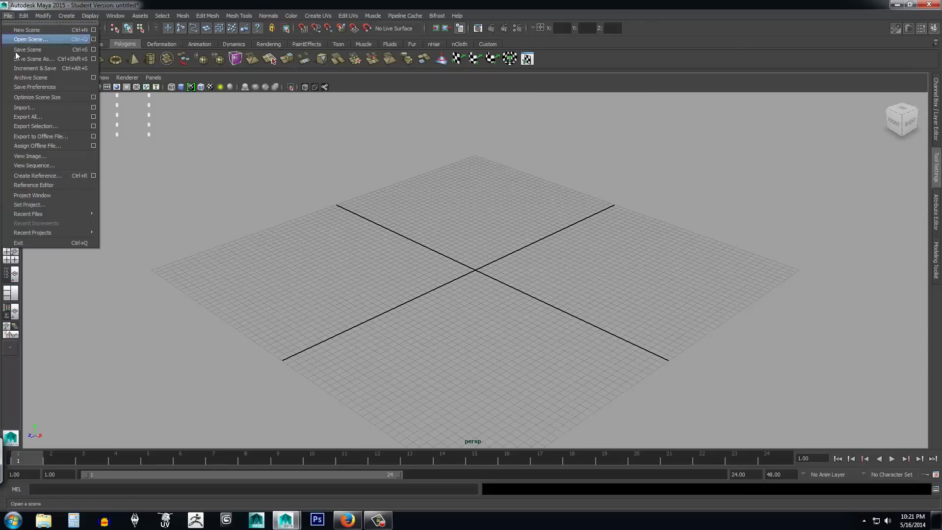
{"action": "left_click", "coordinate": [35, 87]}
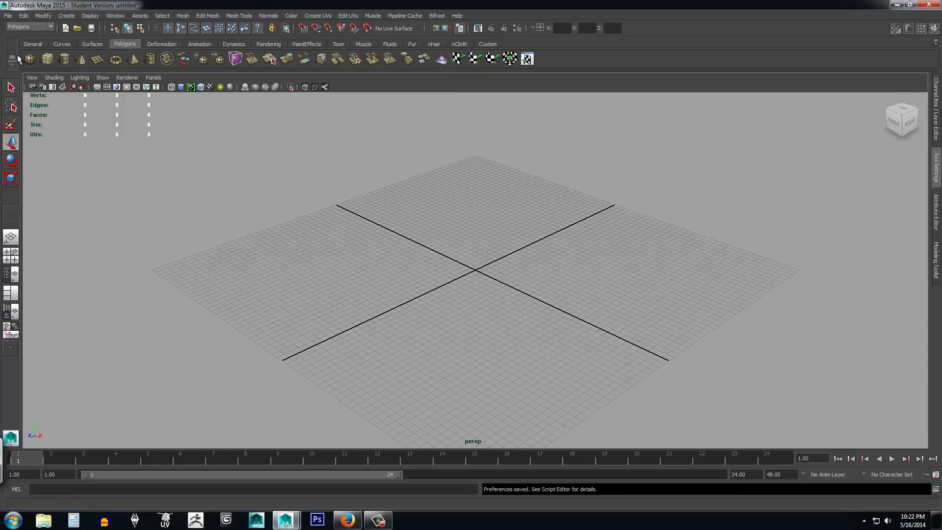
{"action": "left_click", "coordinate": [8, 15]}
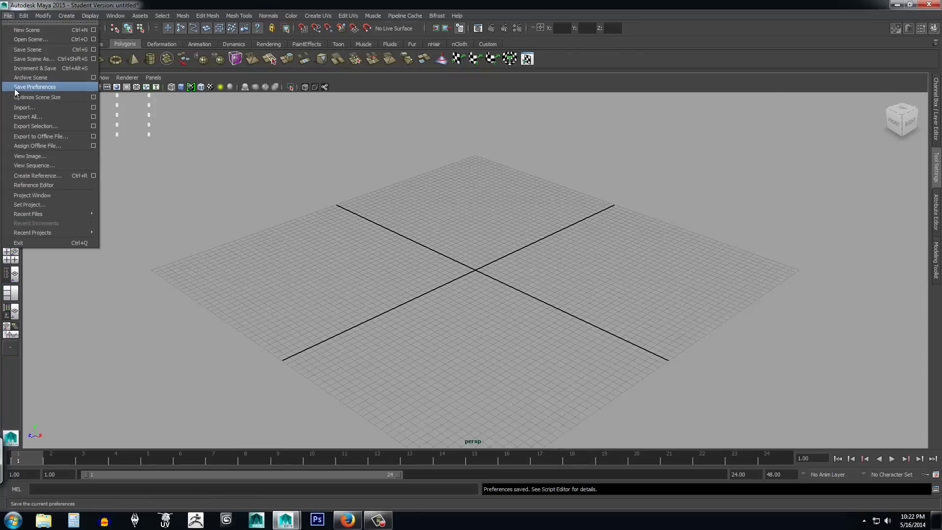
{"action": "left_click", "coordinate": [422, 243]}
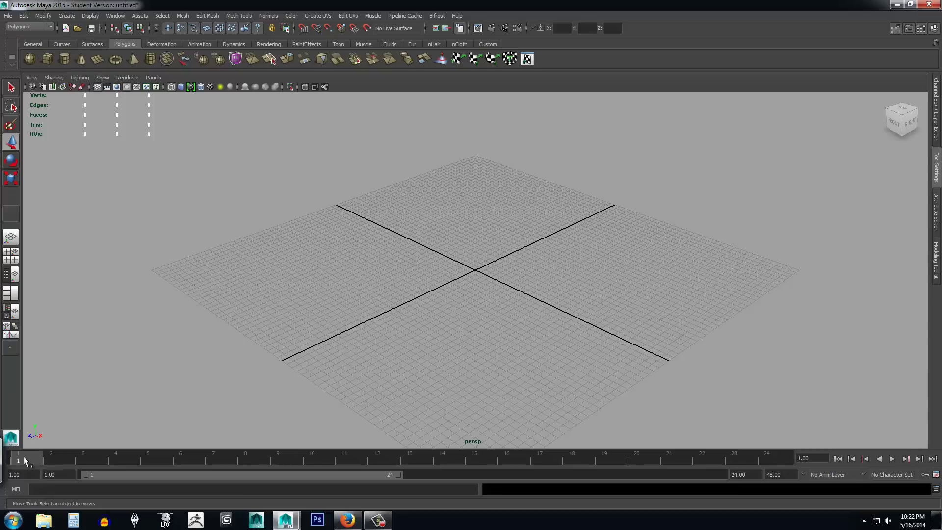
Step: Play the animation timeline from frame 1, stop playback and return the current time to frame 1
{"action": "mouse_move", "coordinate": [24, 456]}
{"action": "left_mouse_down"}
{"action": "mouse_move", "coordinate": [336, 467]}
{"action": "mouse_move", "coordinate": [765, 461]}
{"action": "mouse_move", "coordinate": [22, 452]}
{"action": "mouse_move", "coordinate": [28, 462]}
{"action": "left_mouse_up"}
{"action": "key", "text": "alt+v"}
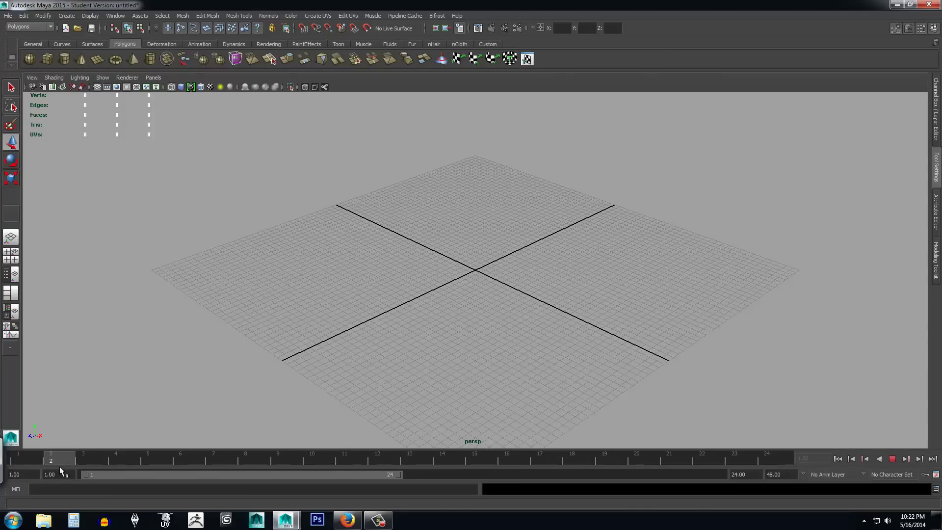
{"action": "left_click", "coordinate": [29, 459]}
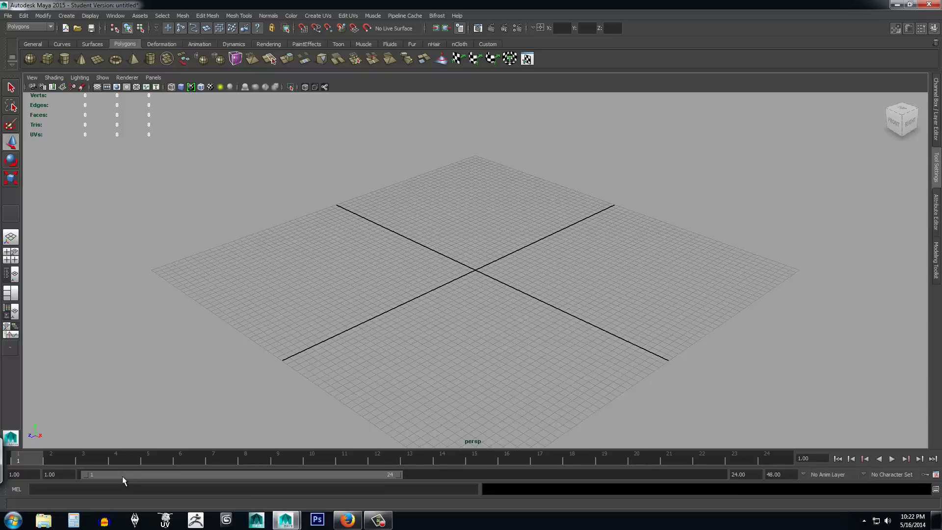
Step: Slide the playback range to frames 7–30, 25–48 and 6–29, bringing it back to frames 1–24 after each move
{"action": "mouse_move", "coordinate": [122, 476]}
{"action": "left_mouse_down"}
{"action": "mouse_move", "coordinate": [243, 479]}
{"action": "mouse_move", "coordinate": [122, 476]}
{"action": "left_mouse_up"}
{"action": "left_click_drag", "start_coordinate": [126, 474], "coordinate": [208, 475]}
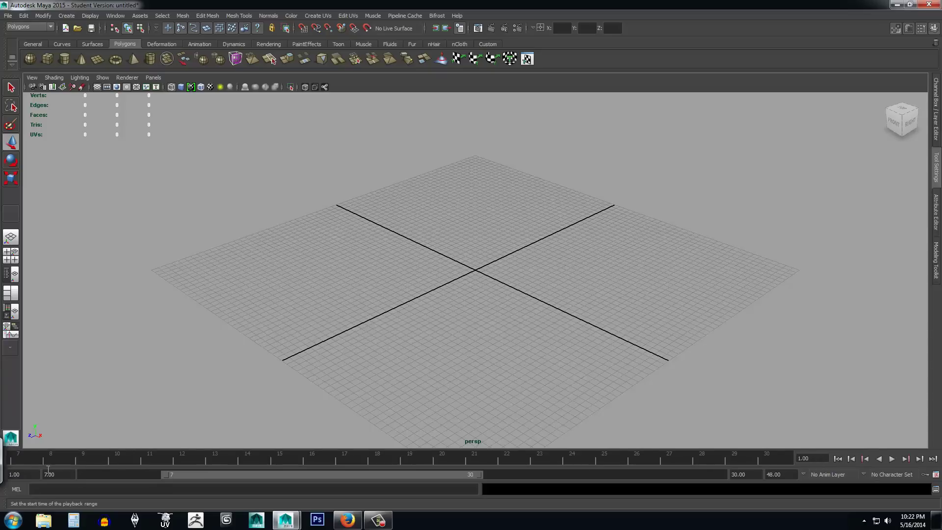
{"action": "left_click_drag", "start_coordinate": [214, 474], "coordinate": [99, 474]}
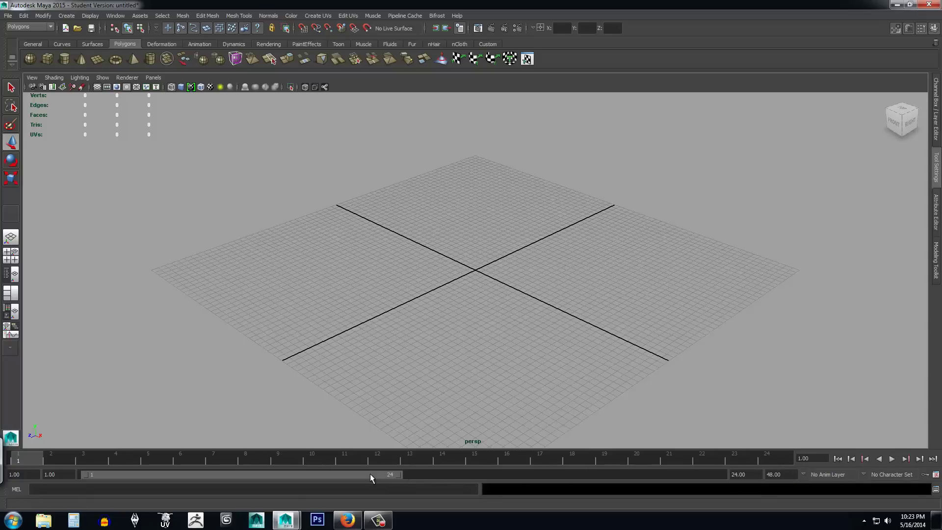
{"action": "left_click_drag", "start_coordinate": [370, 473], "coordinate": [707, 476]}
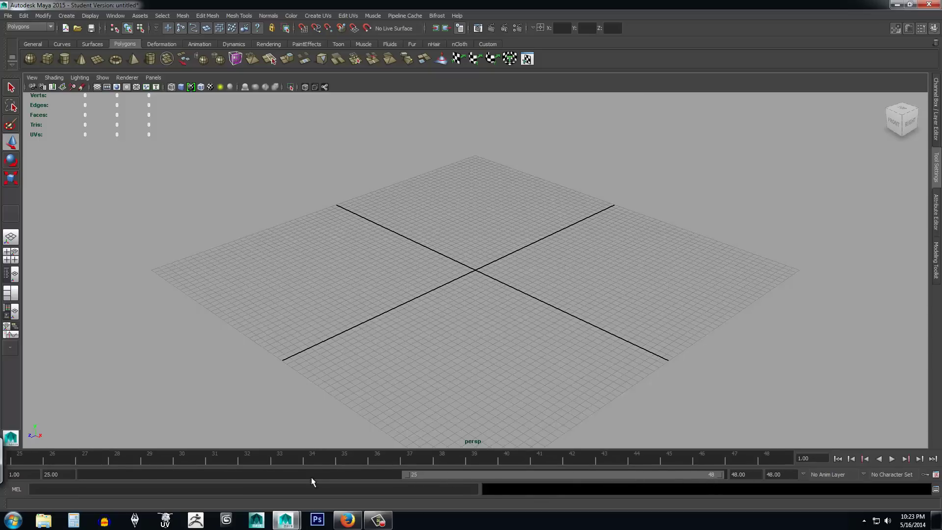
{"action": "left_click_drag", "start_coordinate": [467, 472], "coordinate": [108, 473]}
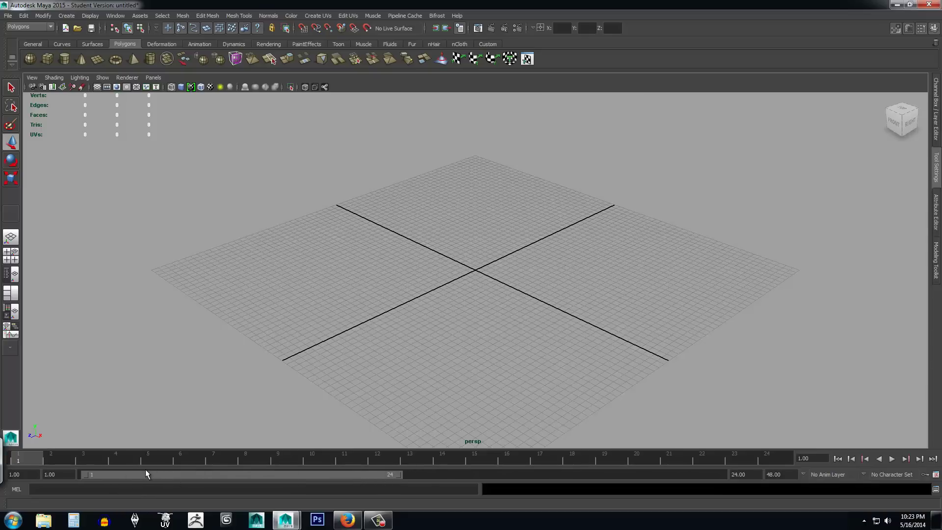
{"action": "left_click_drag", "start_coordinate": [120, 473], "coordinate": [209, 472]}
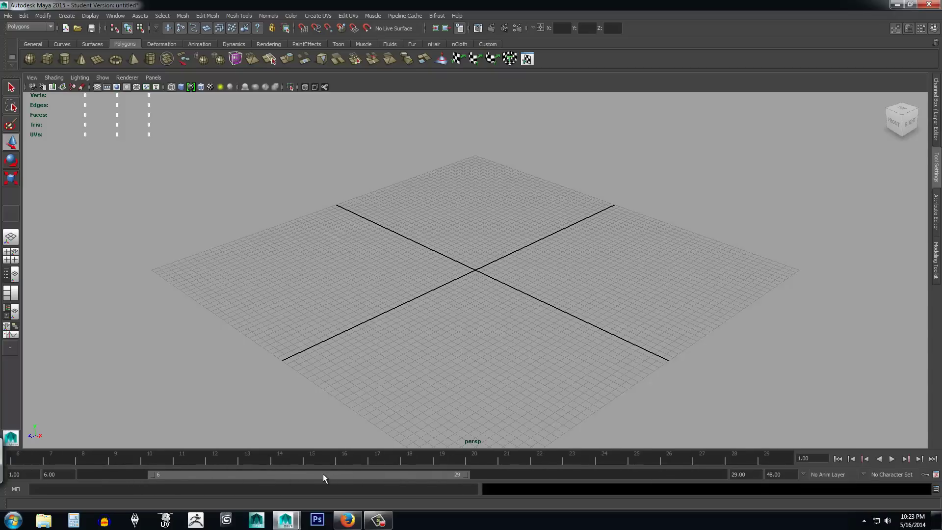
{"action": "left_click_drag", "start_coordinate": [323, 473], "coordinate": [248, 475]}
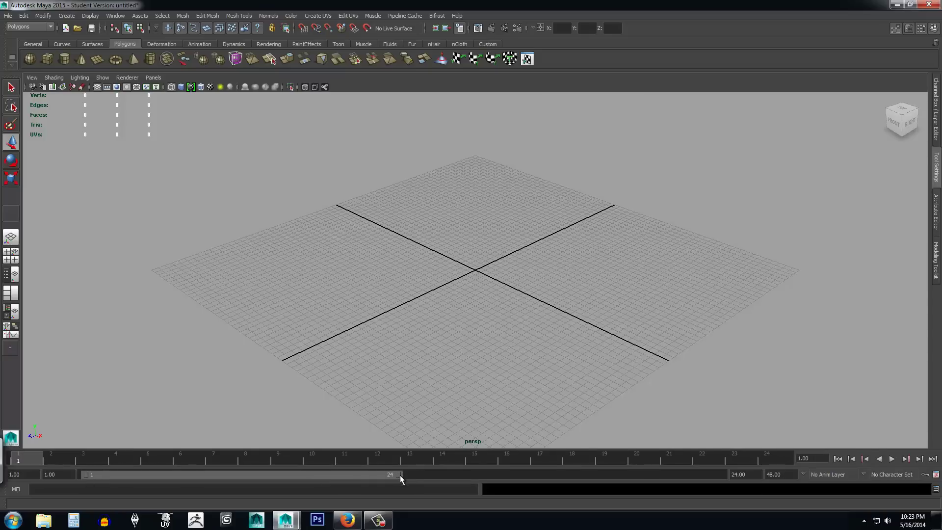
Step: Extend the playback range on the range slider so it runs from frame 1 to frame 25
{"action": "mouse_move", "coordinate": [400, 475]}
{"action": "left_mouse_down"}
{"action": "mouse_move", "coordinate": [614, 476]}
{"action": "mouse_move", "coordinate": [227, 475]}
{"action": "mouse_move", "coordinate": [730, 473]}
{"action": "mouse_move", "coordinate": [205, 475]}
{"action": "mouse_move", "coordinate": [412, 478]}
{"action": "left_mouse_up"}
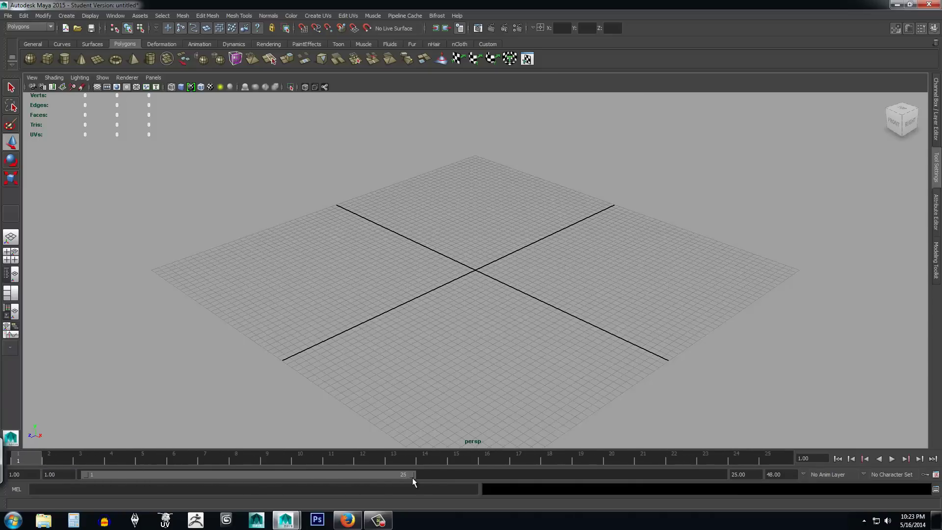
{"action": "left_click_drag", "start_coordinate": [188, 474], "coordinate": [144, 472]}
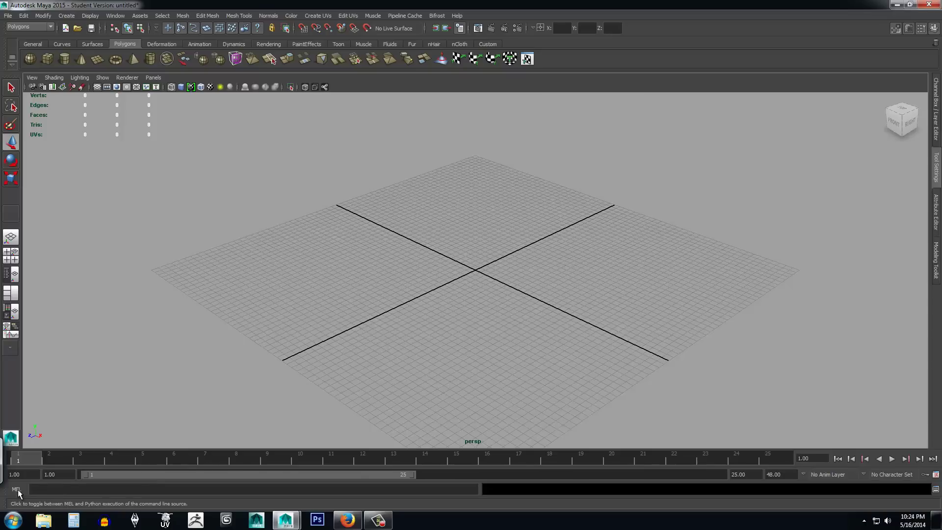
Step: Activate the MEL command line, then open the Script Editor to view the command history and close it again
{"action": "left_click", "coordinate": [49, 489]}
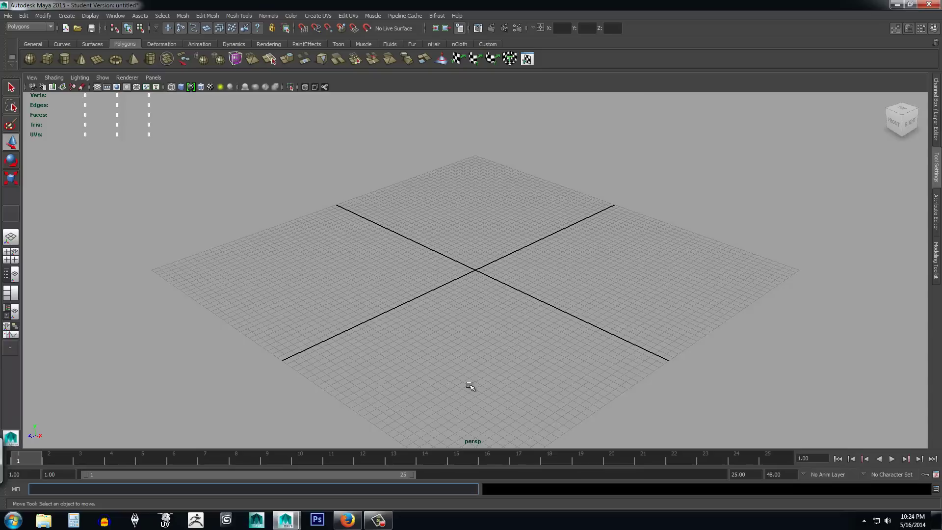
{"action": "left_click", "coordinate": [935, 489]}
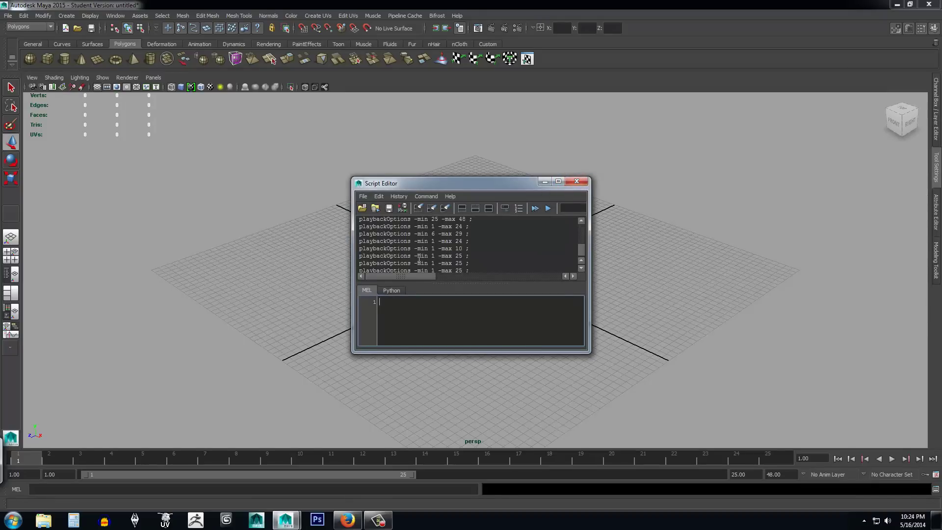
{"action": "left_click", "coordinate": [576, 182]}
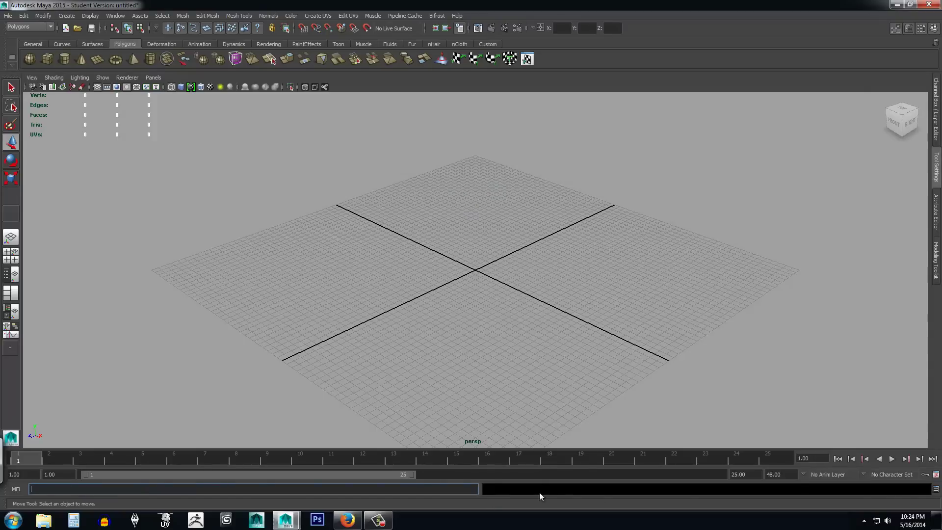
{"action": "left_click", "coordinate": [936, 489]}
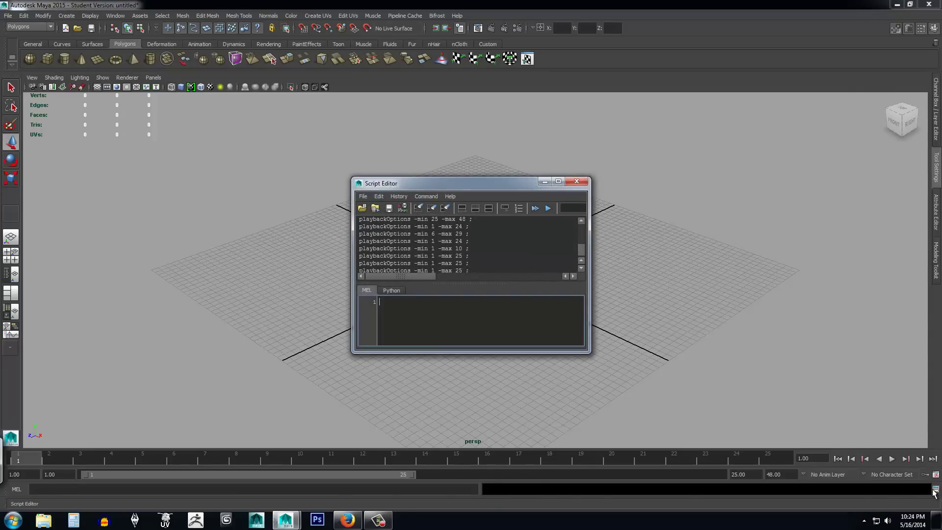
{"action": "left_click", "coordinate": [576, 182]}
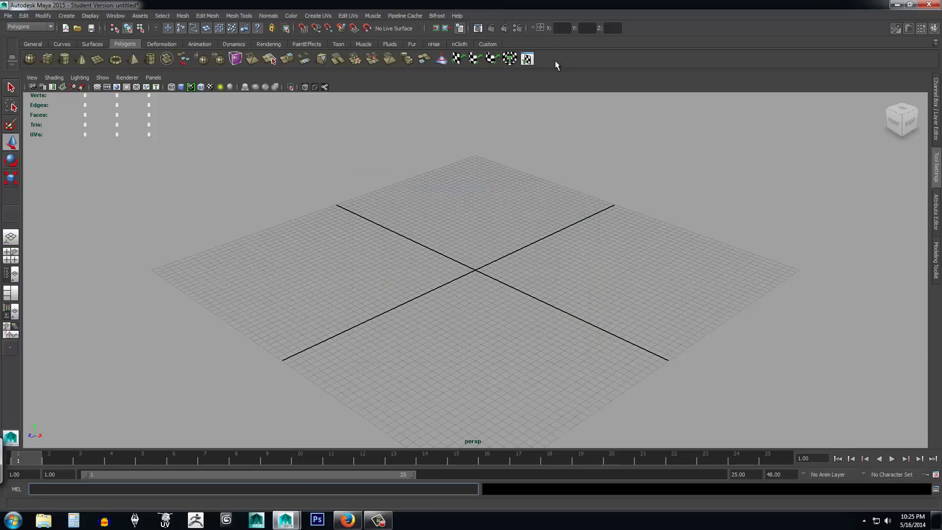
Step: Start the polygon cube creation tool for the perspective view
{"action": "left_click", "coordinate": [49, 58]}
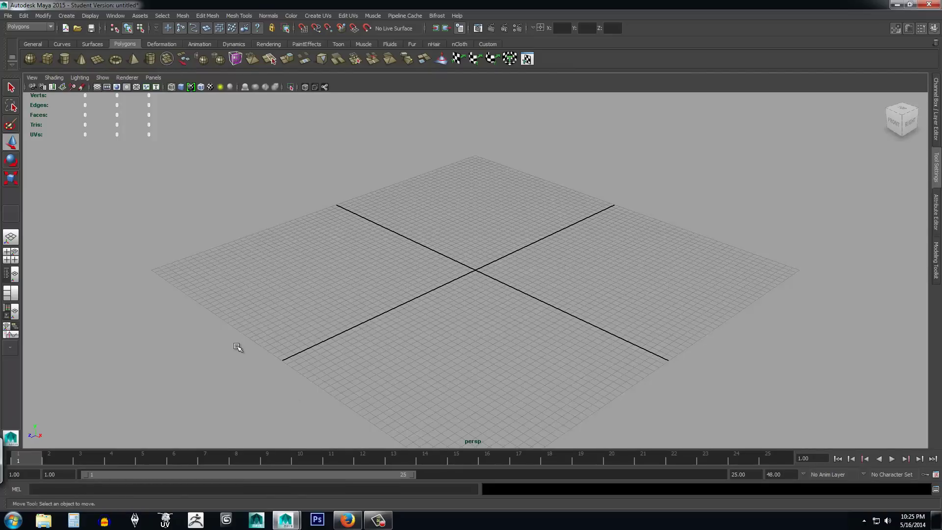